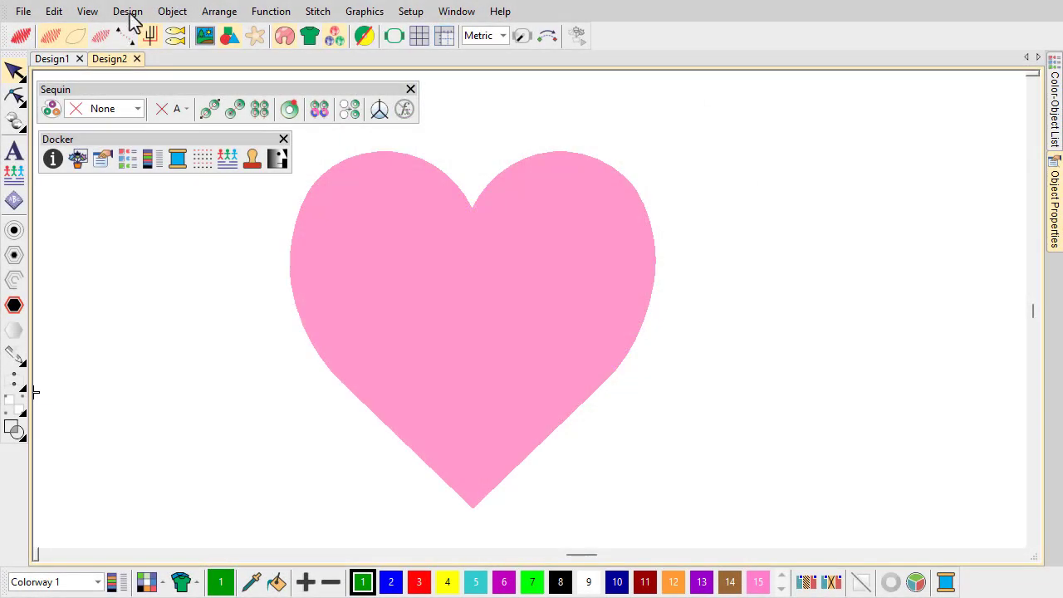
Switch the design's machine format to Tajima TBF
{"action": "left_click", "coordinate": [130, 15]}
{"action": "left_click", "coordinate": [139, 50]}
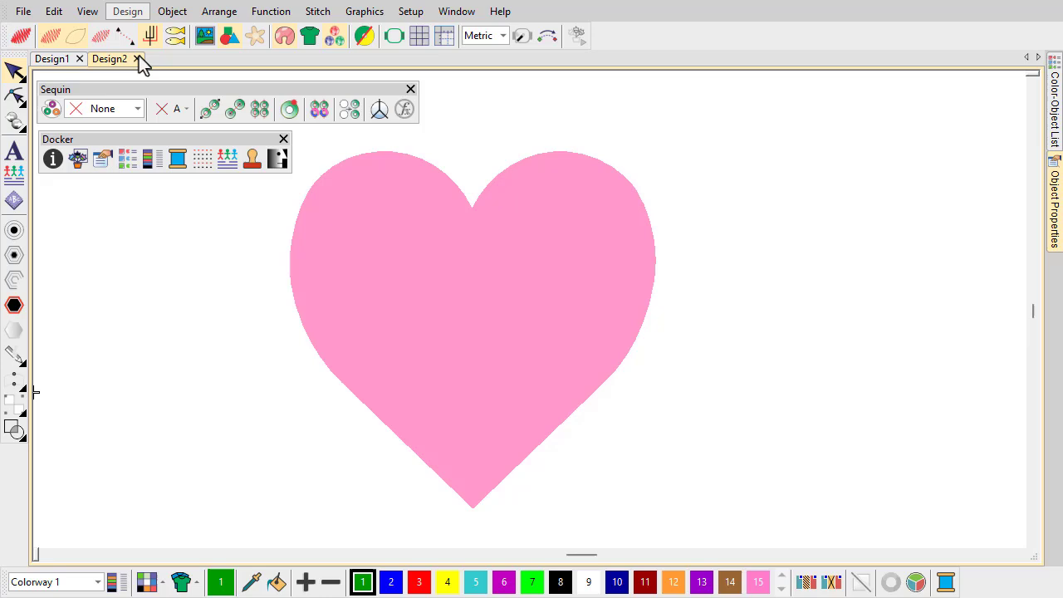
{"action": "left_click", "coordinate": [384, 249]}
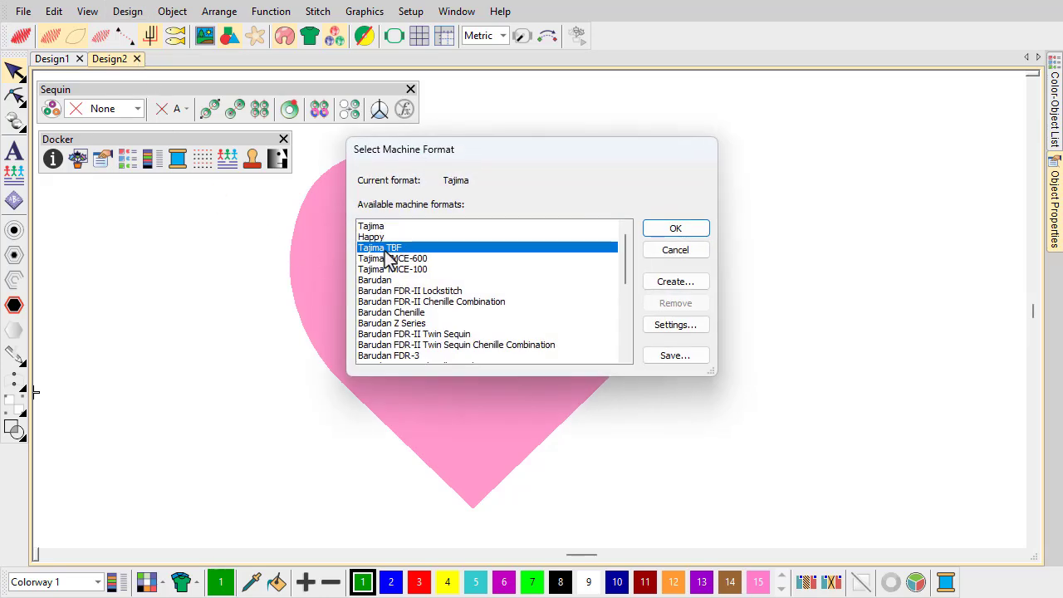
{"action": "left_click", "coordinate": [675, 231]}
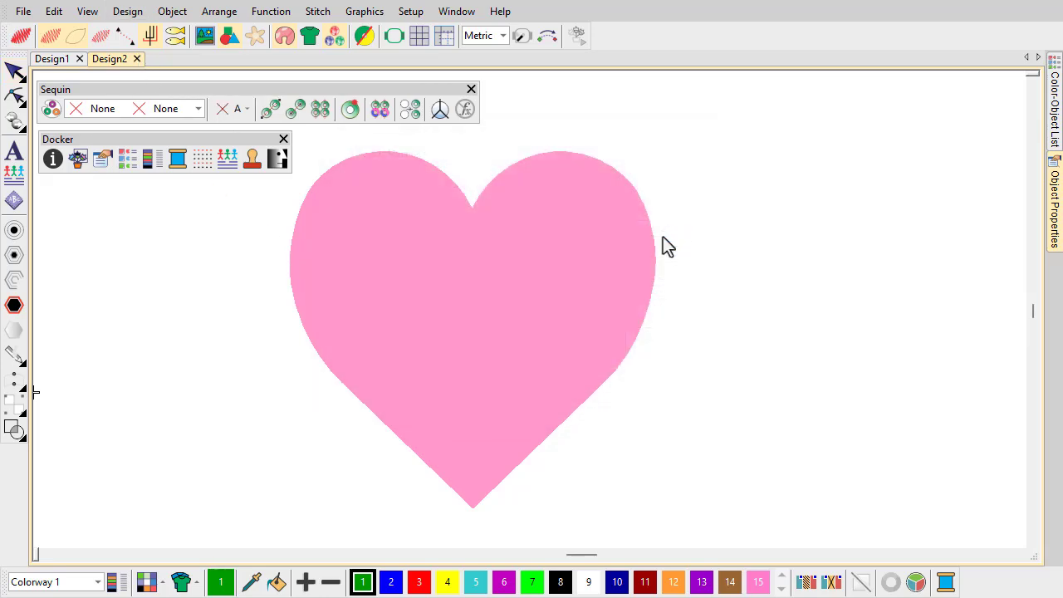
Remove sequin set two; make sequin A a 3 mm offset circle, 0.6 hole, light-green reverse
{"action": "left_click", "coordinate": [51, 109]}
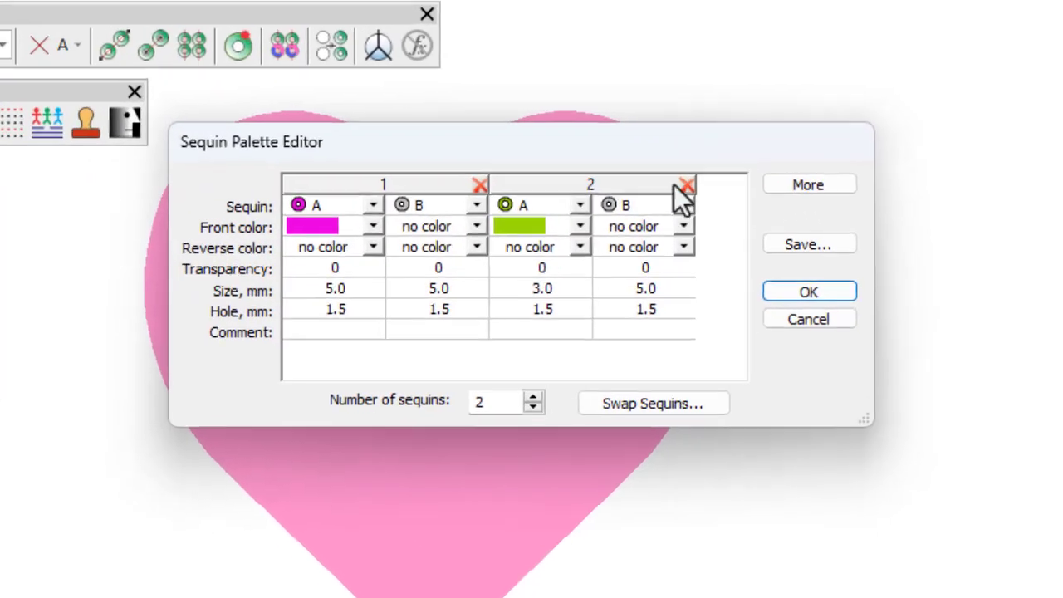
{"action": "left_click", "coordinate": [638, 198]}
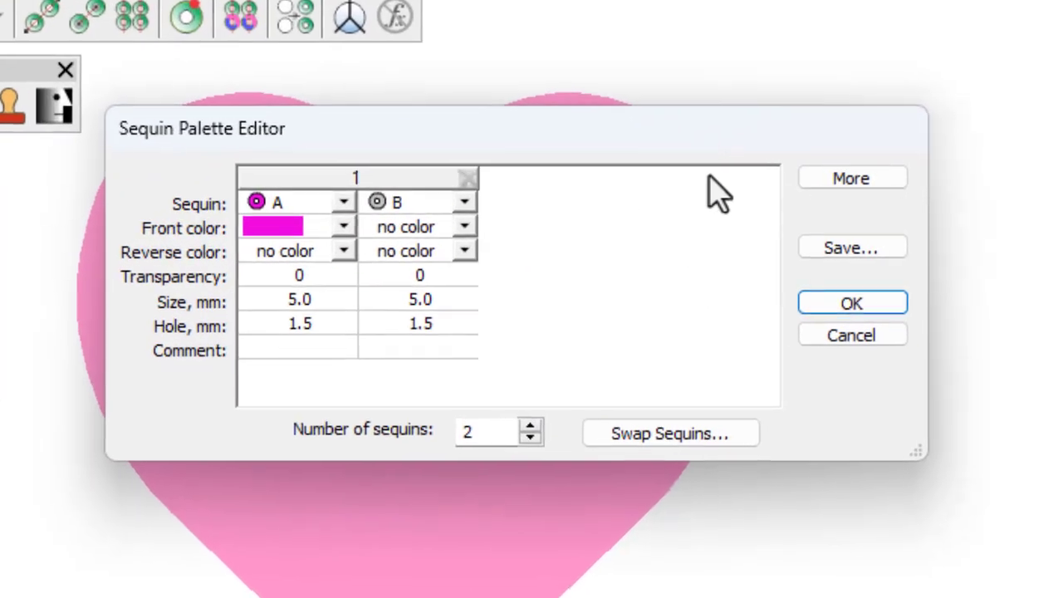
{"action": "left_click", "coordinate": [341, 251]}
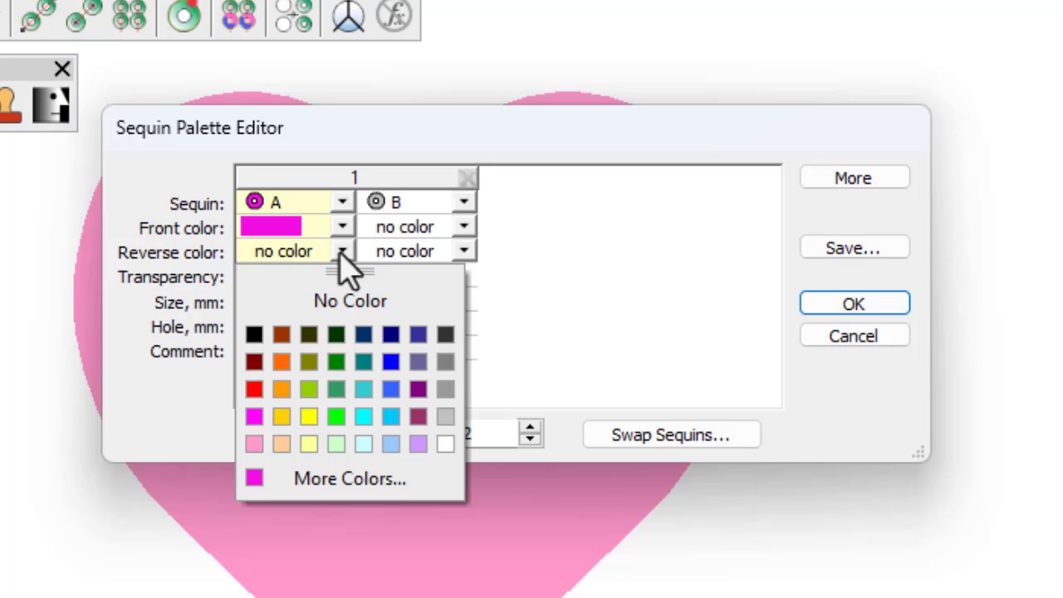
{"action": "left_click", "coordinate": [335, 444]}
{"action": "left_click", "coordinate": [295, 300]}
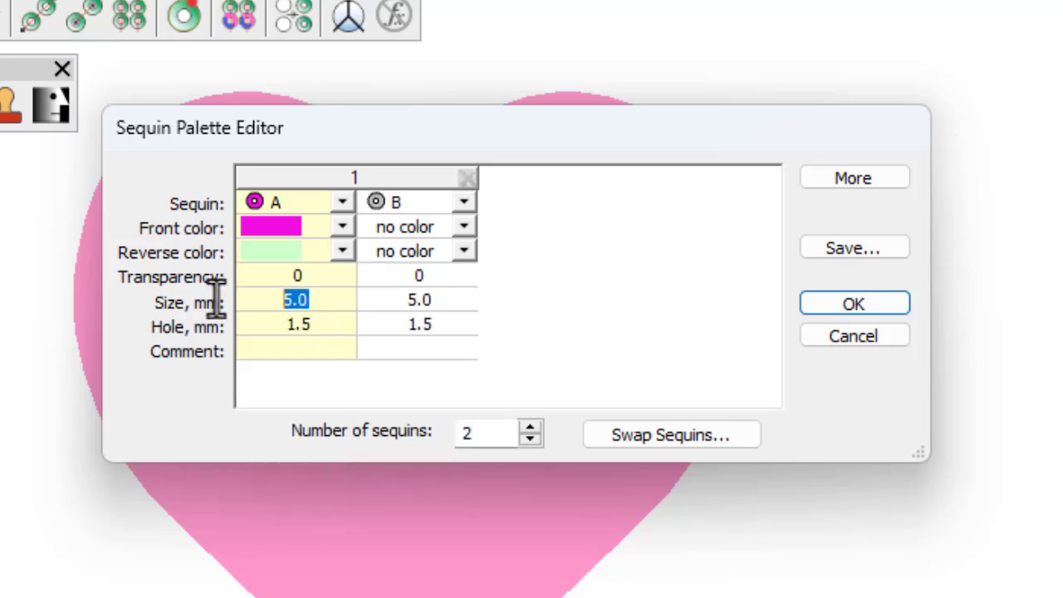
{"action": "type", "text": "3"}
{"action": "left_click", "coordinate": [320, 326]}
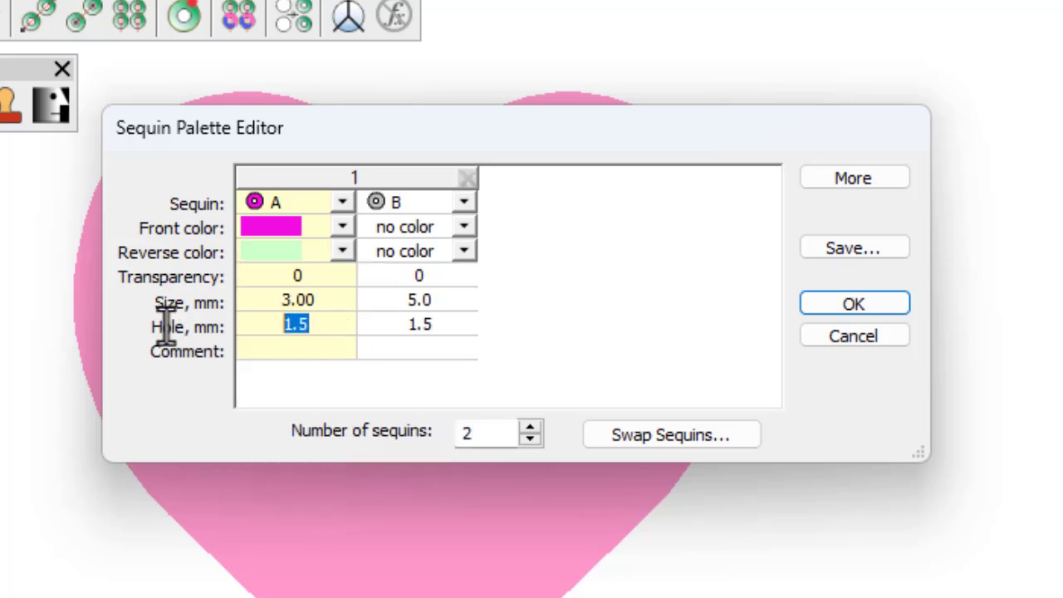
{"action": "type", "text": "0.6"}
{"action": "left_click", "coordinate": [342, 203]}
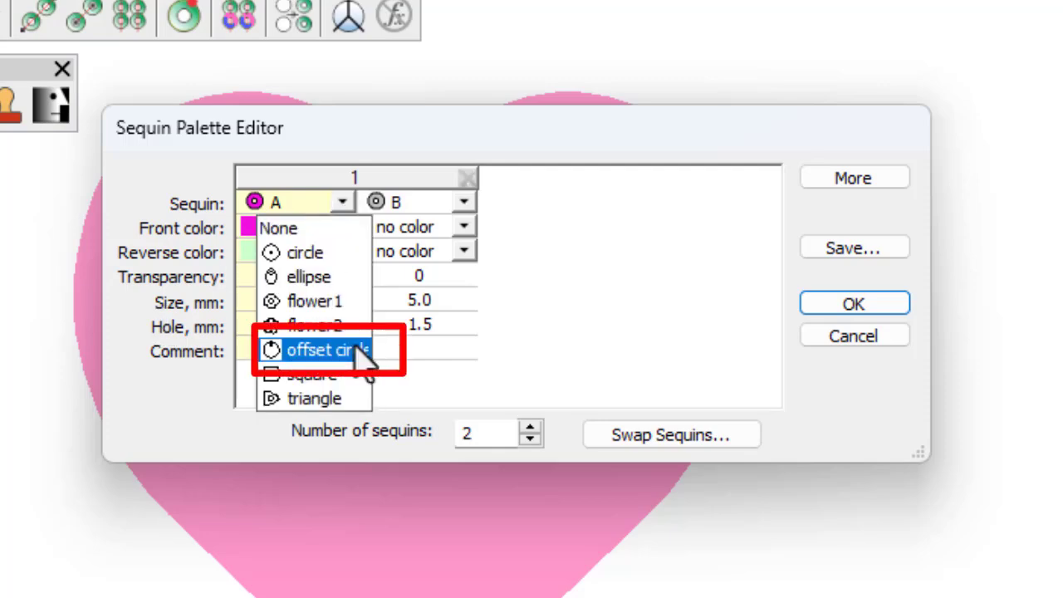
{"action": "left_click", "coordinate": [358, 349]}
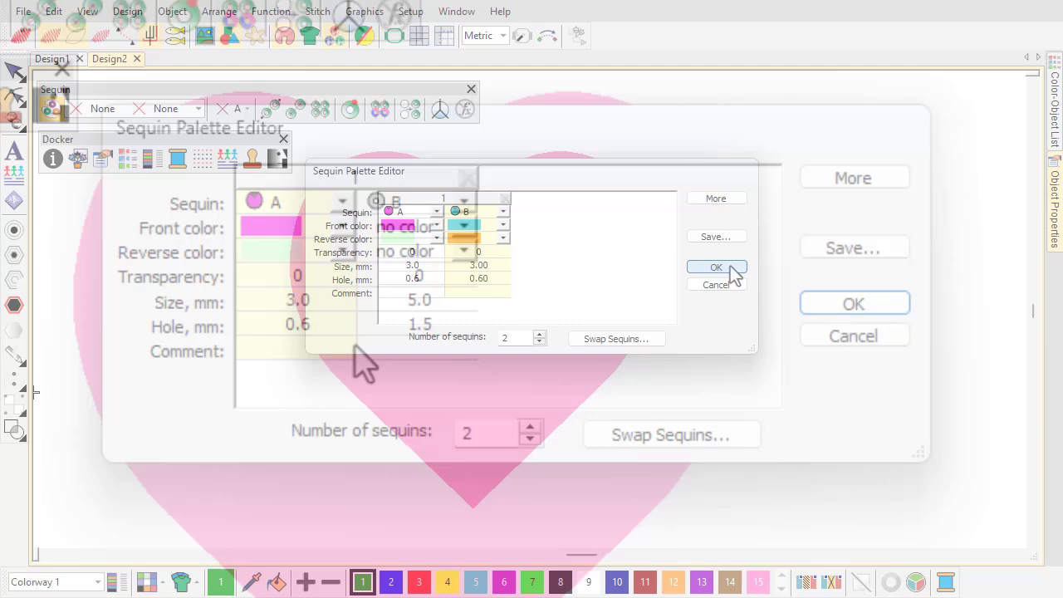
{"action": "left_click", "coordinate": [716, 268]}
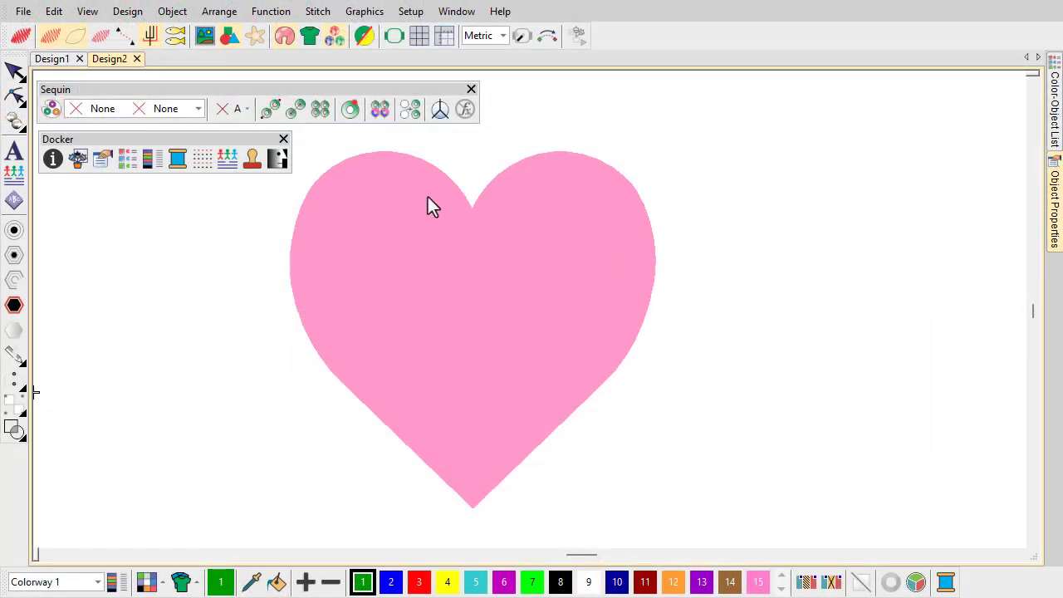
Trace the heart outline with six points to create a magenta sequin column fill
{"action": "left_click", "coordinate": [470, 206]}
{"action": "left_click", "coordinate": [357, 155]}
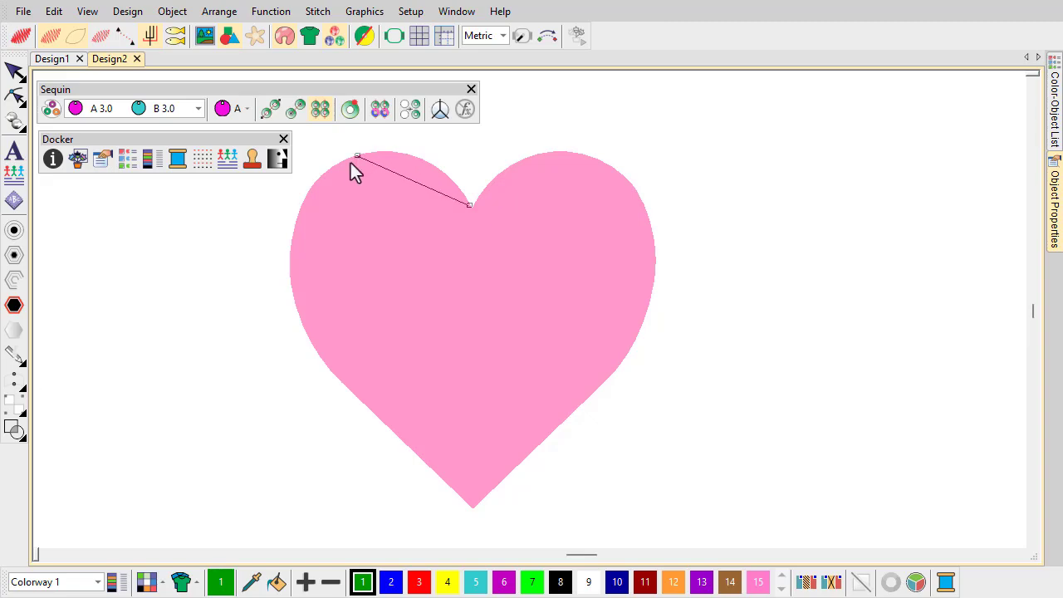
{"action": "left_click", "coordinate": [308, 339]}
{"action": "left_click", "coordinate": [473, 504]}
{"action": "left_click", "coordinate": [656, 250]}
{"action": "left_click", "coordinate": [570, 156]}
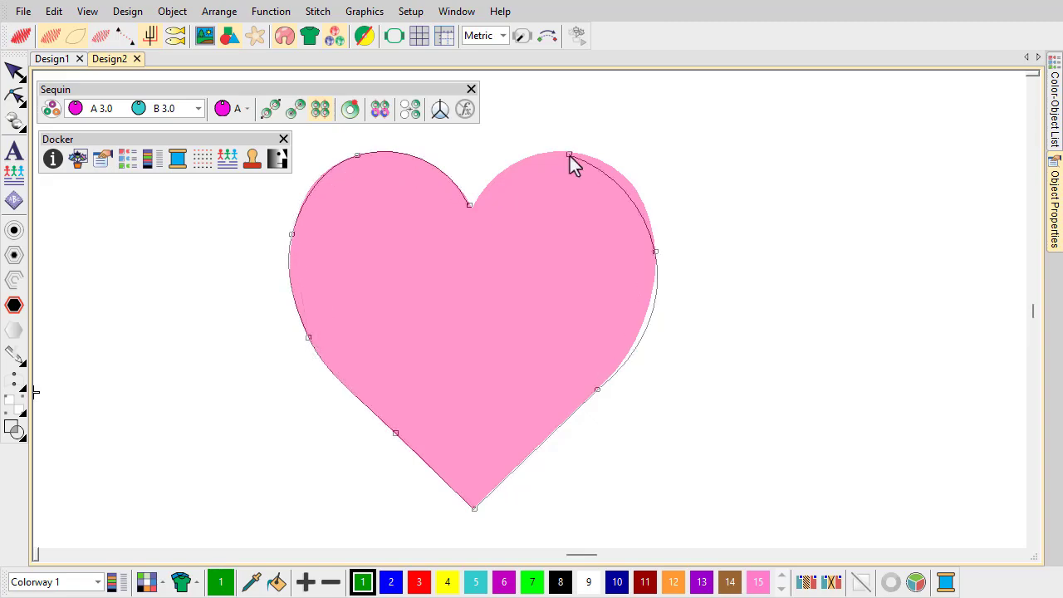
{"action": "key", "text": "Return"}
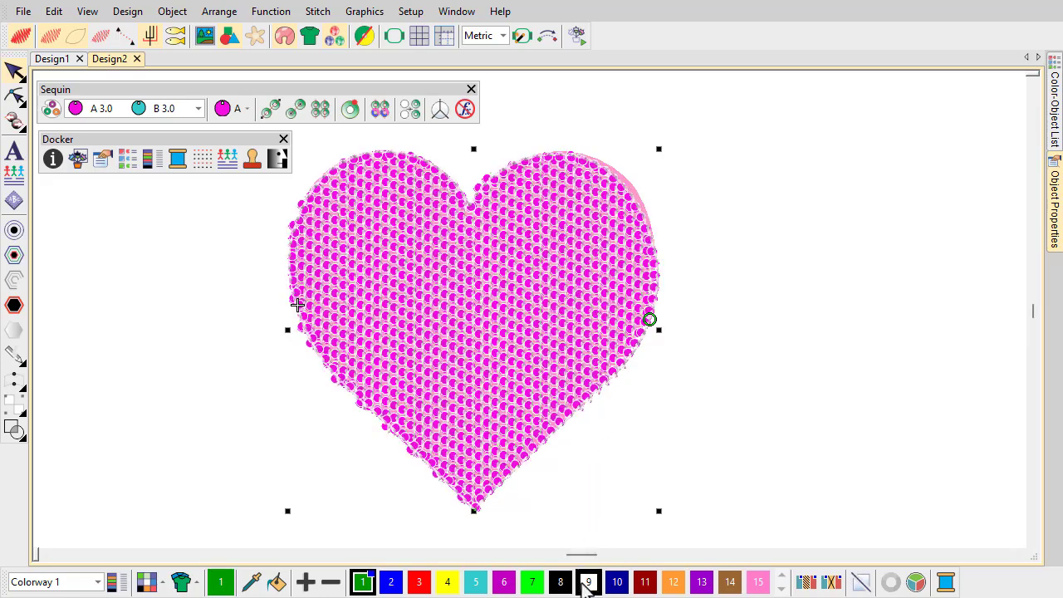
In the pinned heart properties, turn off Add border and set fixing pattern B10-3
{"action": "double_click", "coordinate": [529, 301]}
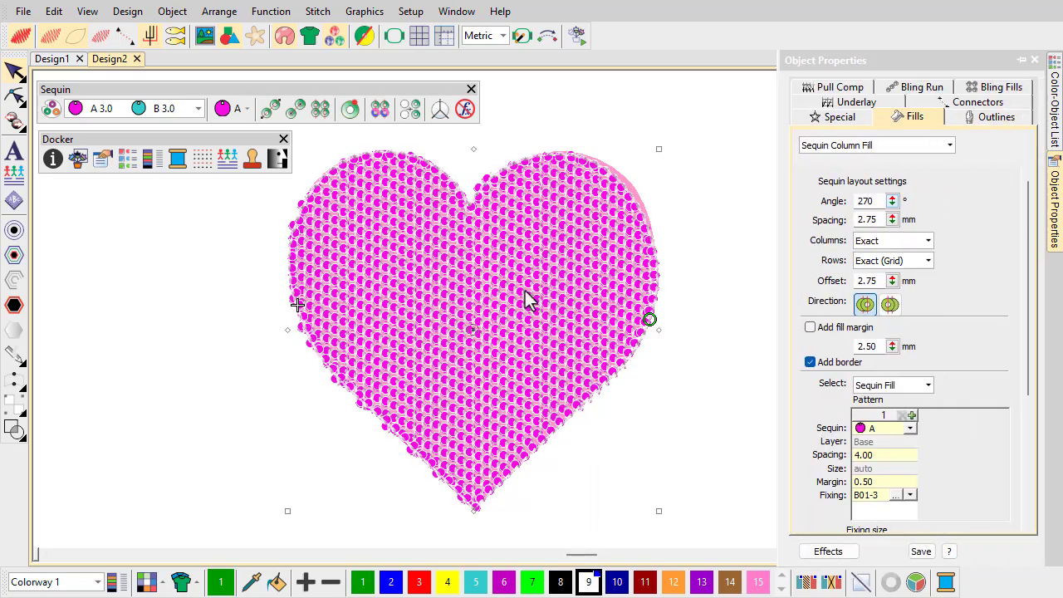
{"action": "left_click", "coordinate": [1022, 60]}
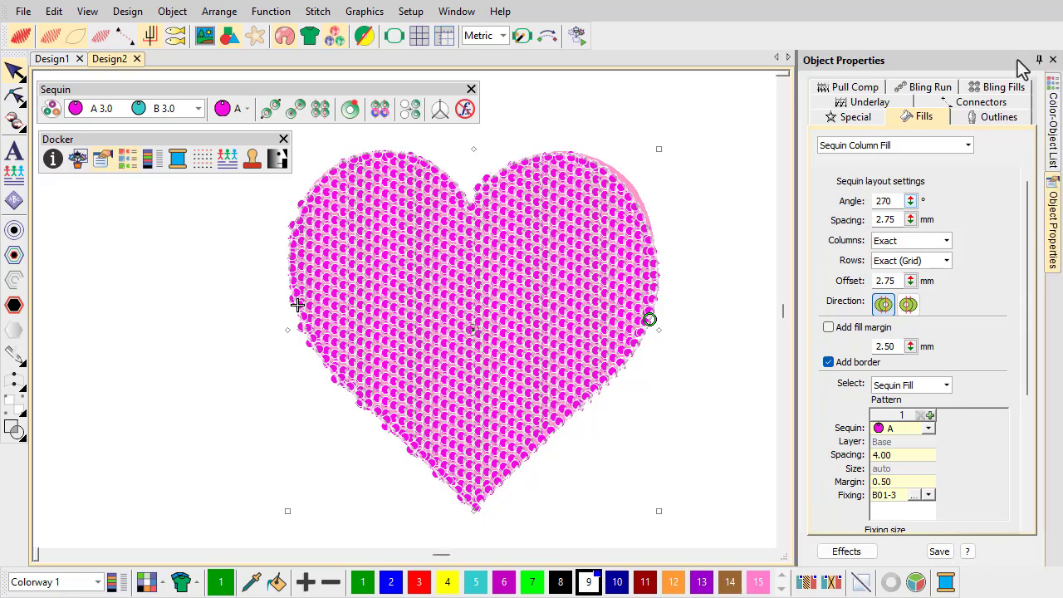
{"action": "left_click", "coordinate": [842, 366]}
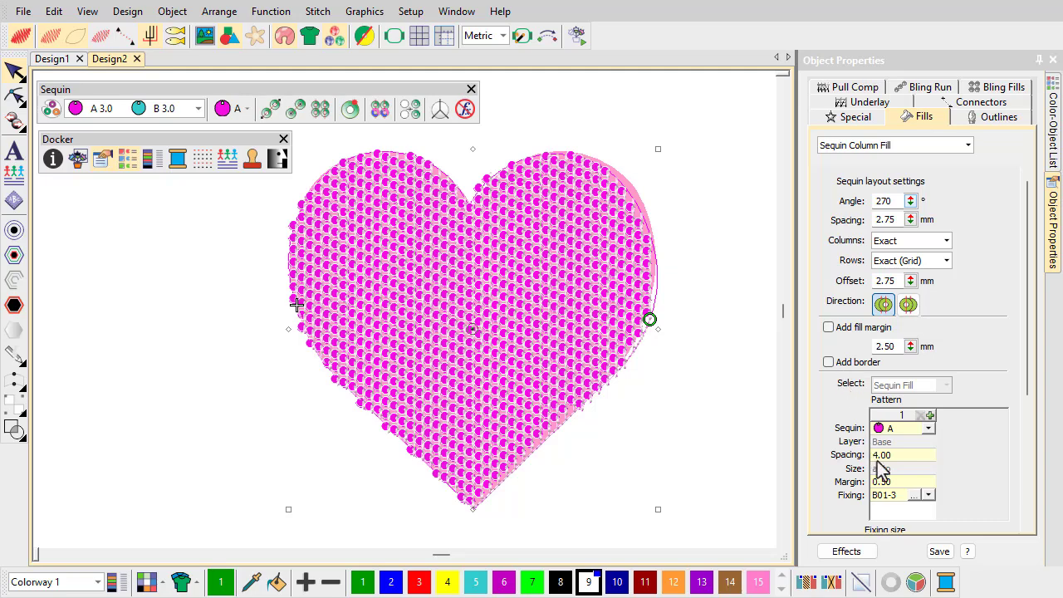
{"action": "left_click", "coordinate": [913, 497]}
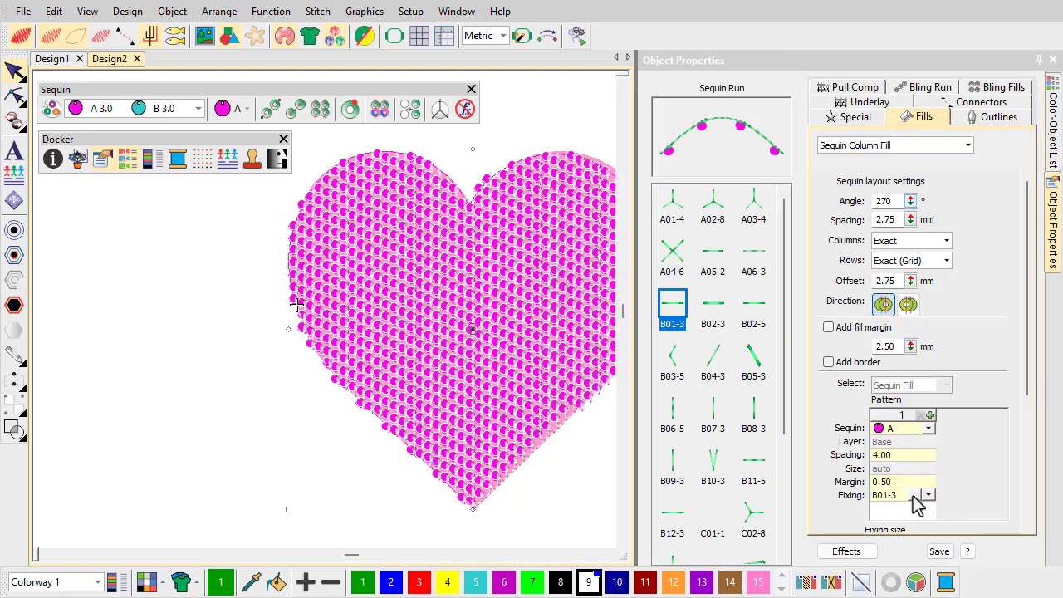
{"action": "left_click", "coordinate": [711, 467]}
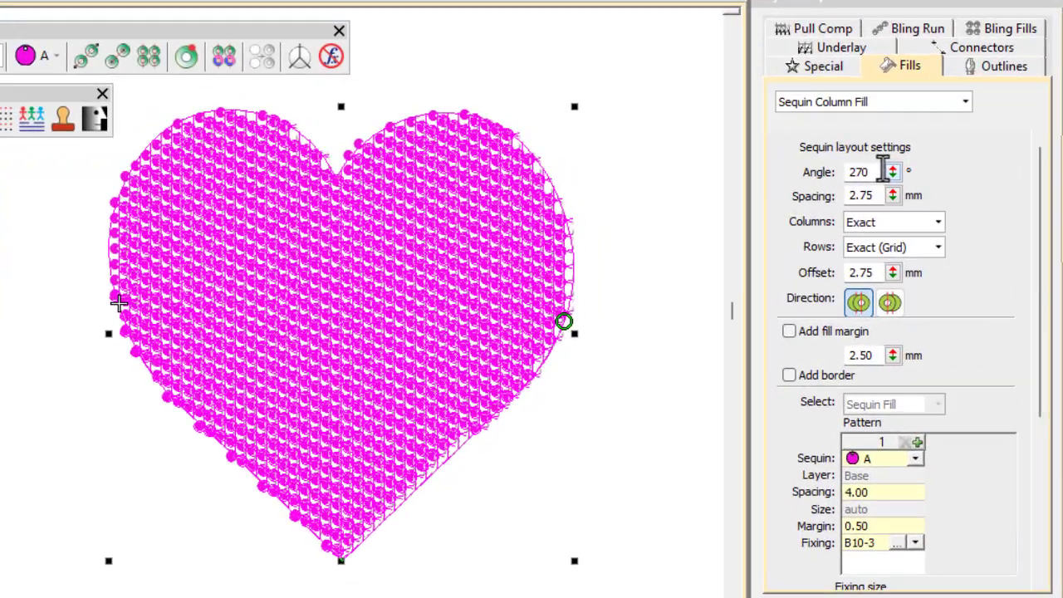
Set fill angle 180°, offset 0, column spacing 2 mm and pattern spacing 2 mm
{"action": "left_click_drag", "start_coordinate": [883, 167], "coordinate": [839, 171]}
{"action": "type", "text": "180"}
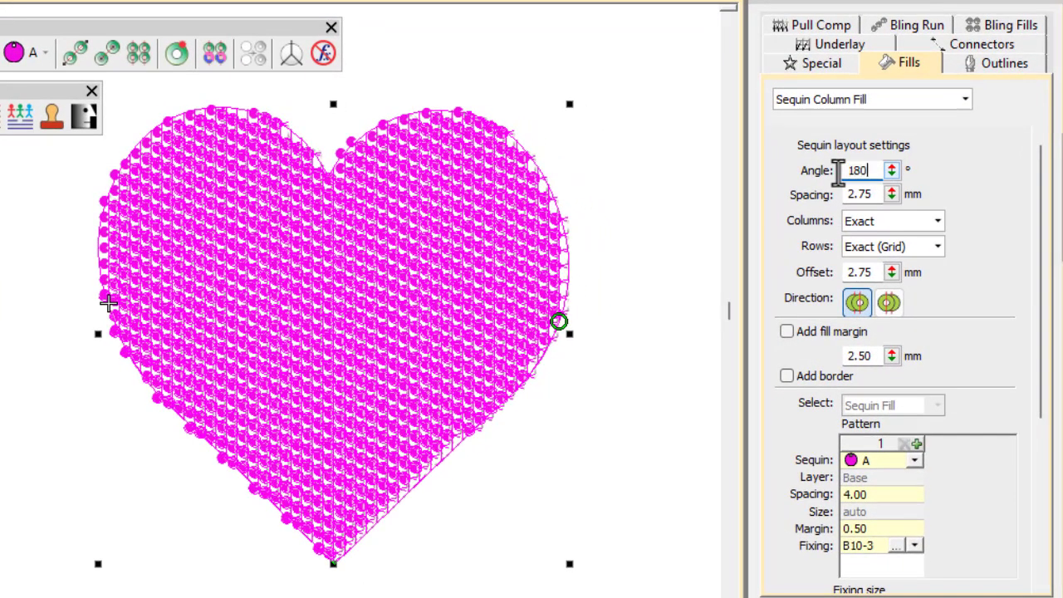
{"action": "key", "text": "Return"}
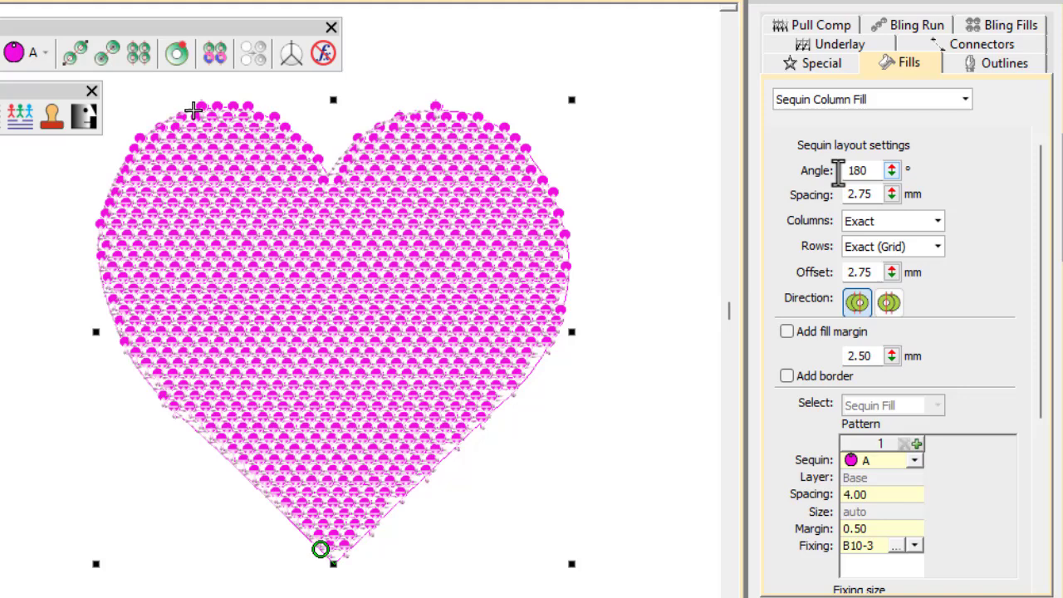
{"action": "left_click_drag", "start_coordinate": [868, 272], "coordinate": [796, 276]}
{"action": "type", "text": "0"}
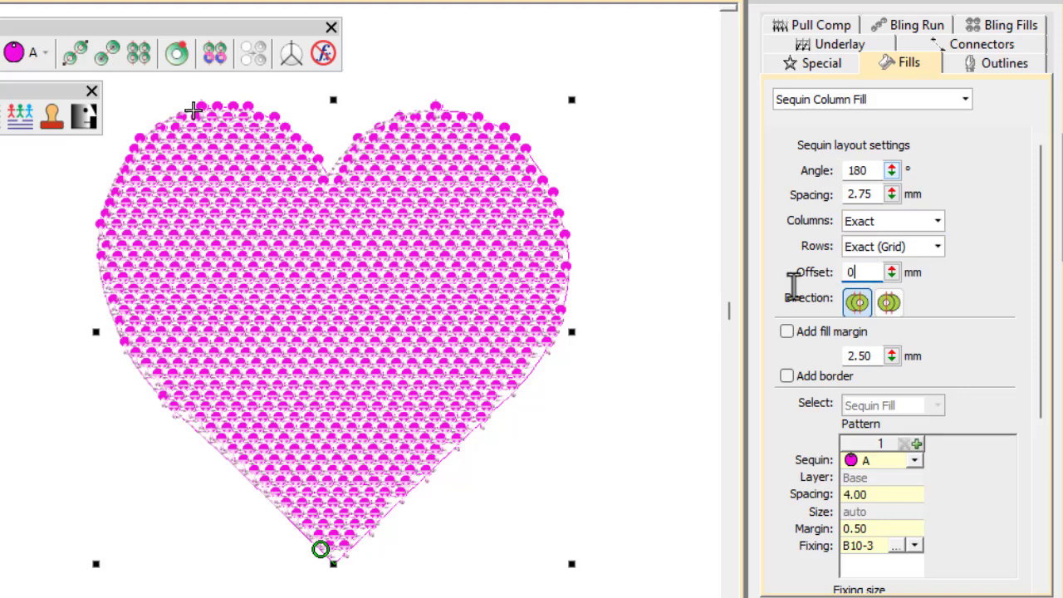
{"action": "key", "text": "Return"}
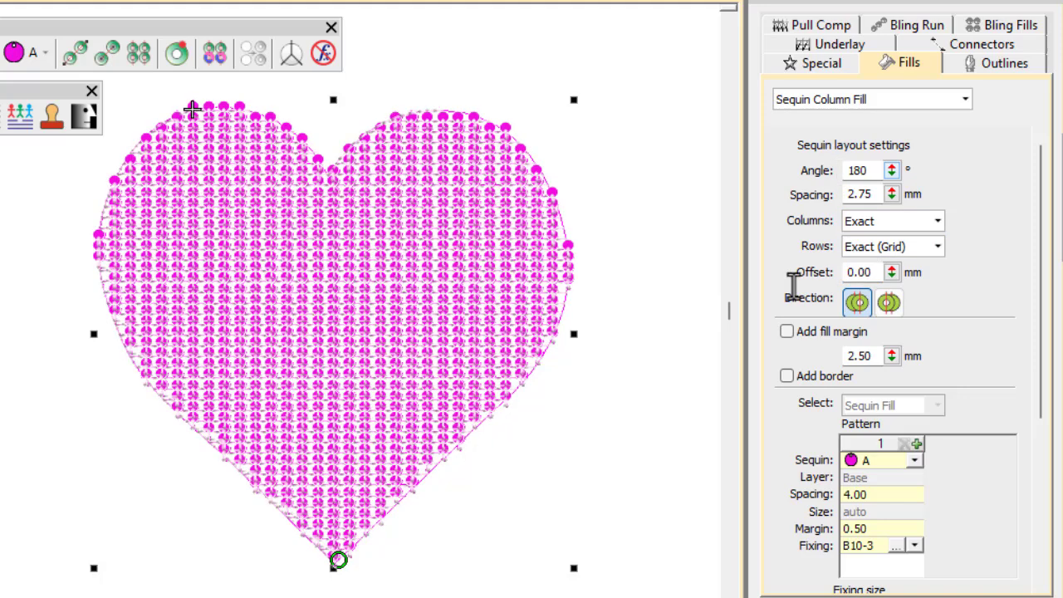
{"action": "left_click_drag", "start_coordinate": [872, 195], "coordinate": [816, 197]}
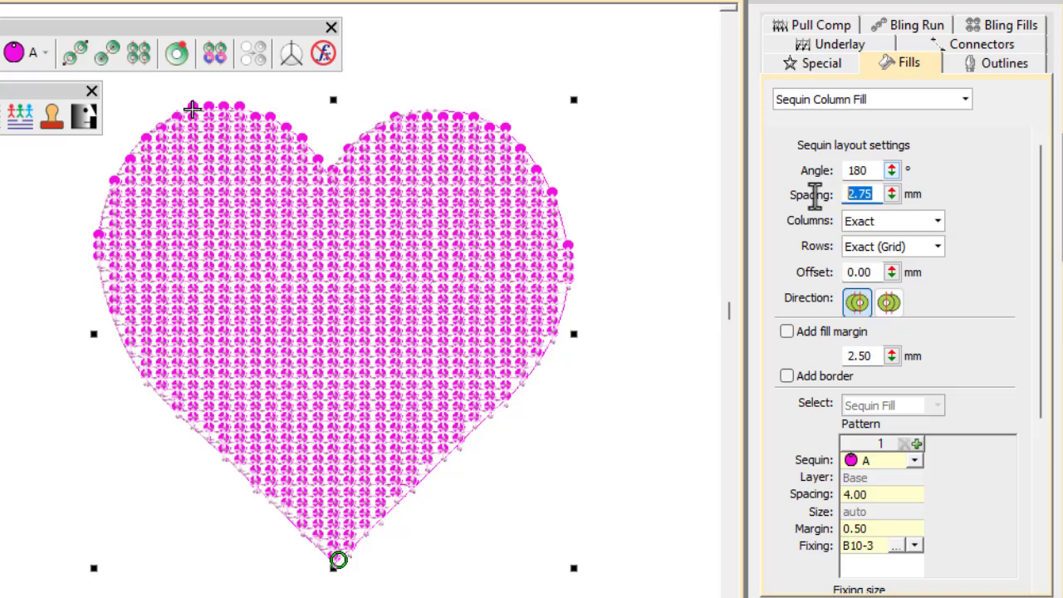
{"action": "type", "text": "2"}
{"action": "key", "text": "Return"}
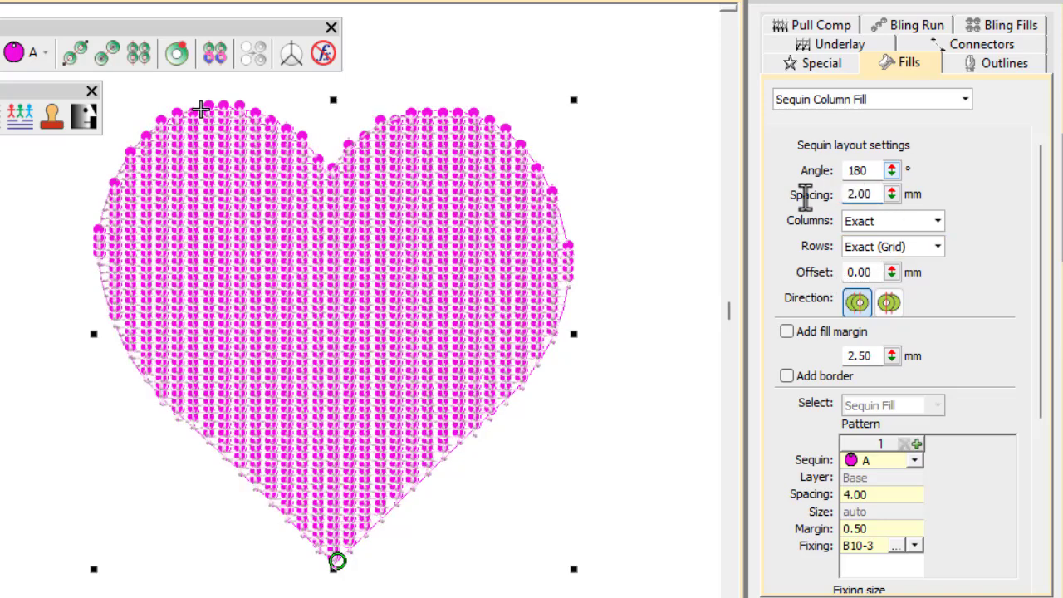
{"action": "left_click_drag", "start_coordinate": [880, 497], "coordinate": [819, 499]}
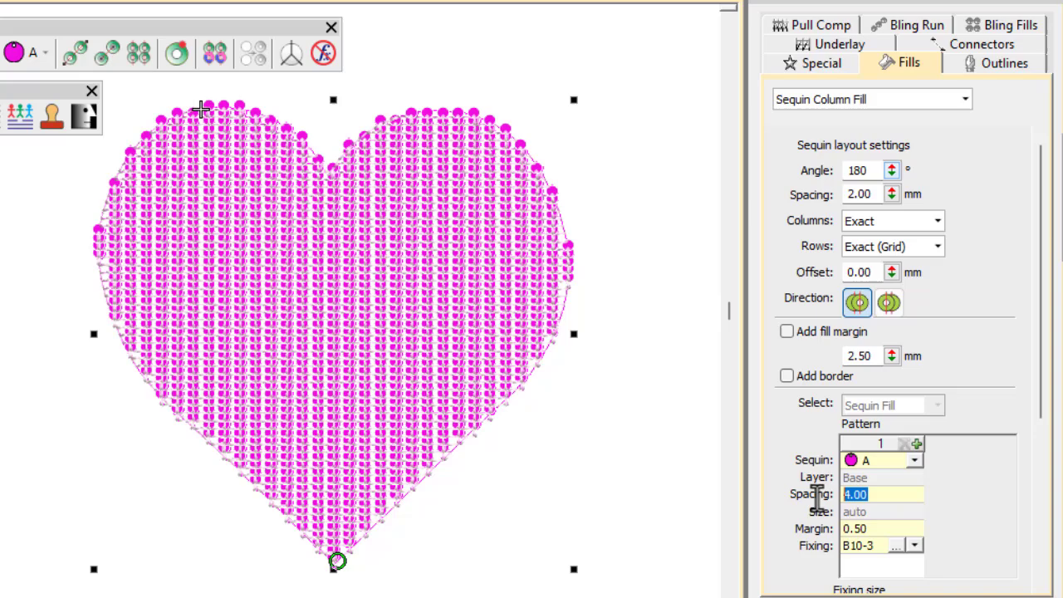
{"action": "type", "text": "2"}
{"action": "key", "text": "Return"}
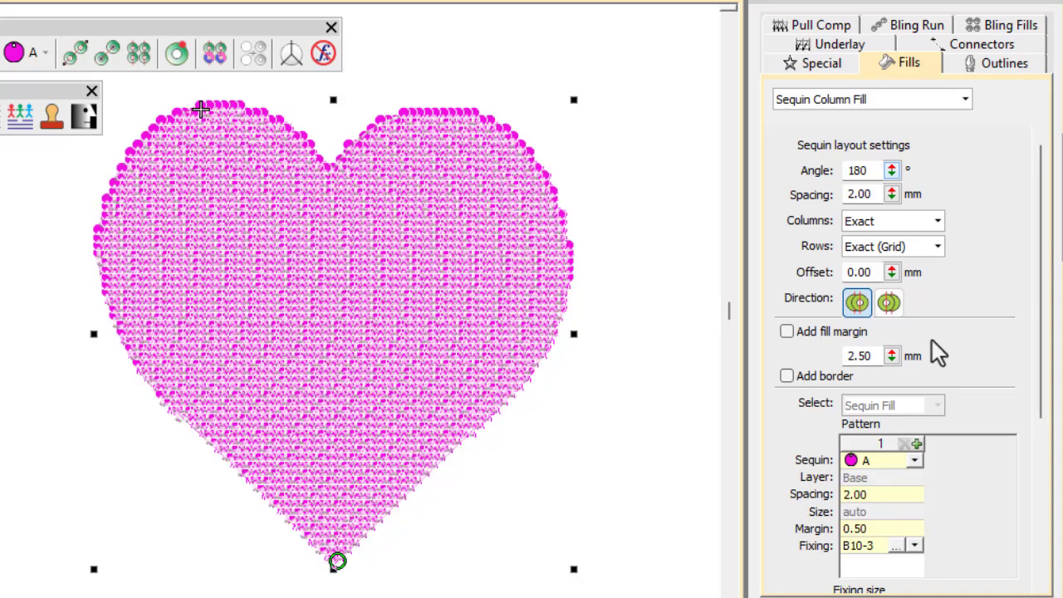
Keep exact column and row fitting, orient sequins vertically upward, and lay them right to left
{"action": "left_click", "coordinate": [936, 223]}
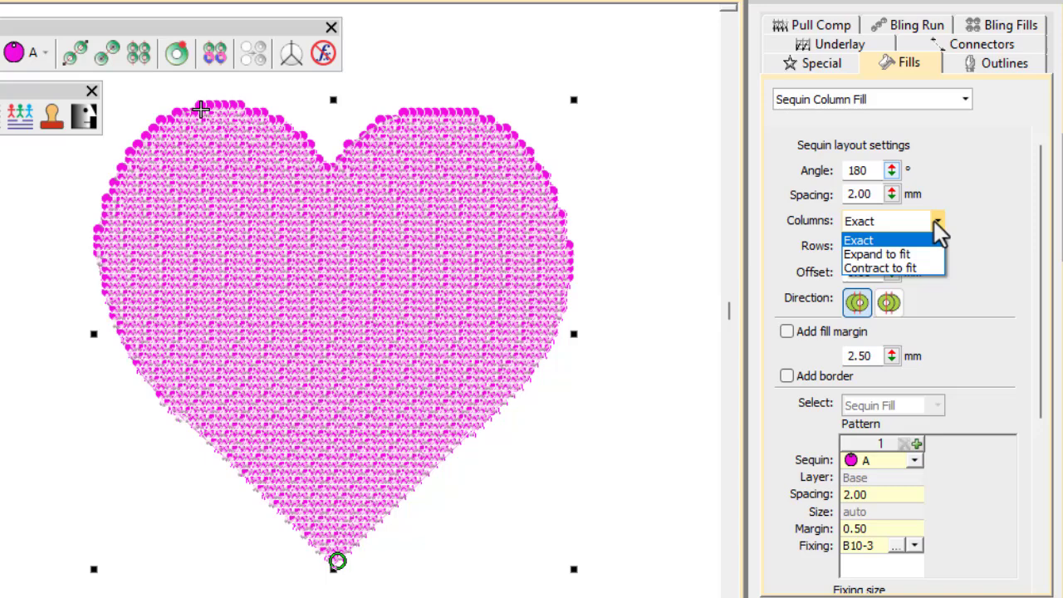
{"action": "left_click", "coordinate": [934, 222]}
{"action": "left_click", "coordinate": [939, 247]}
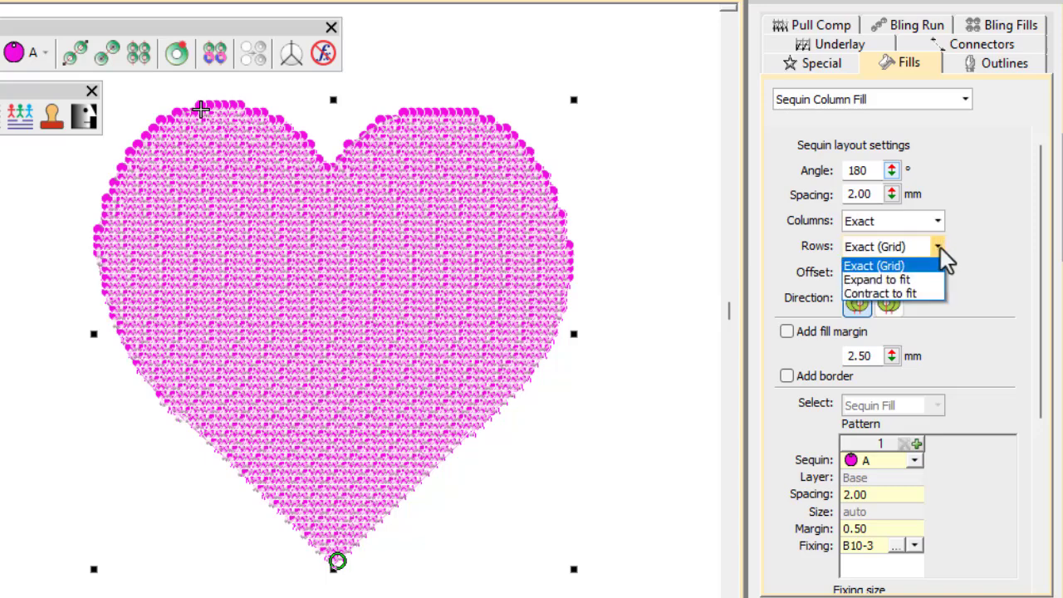
{"action": "left_click", "coordinate": [940, 248]}
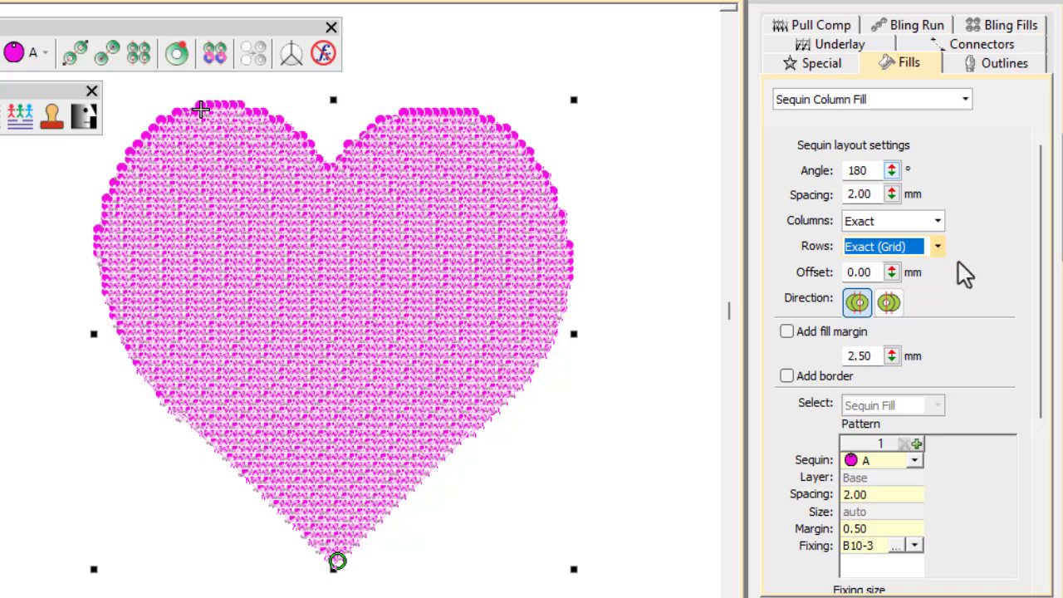
{"action": "left_click_drag", "start_coordinate": [1039, 285], "coordinate": [1043, 397]}
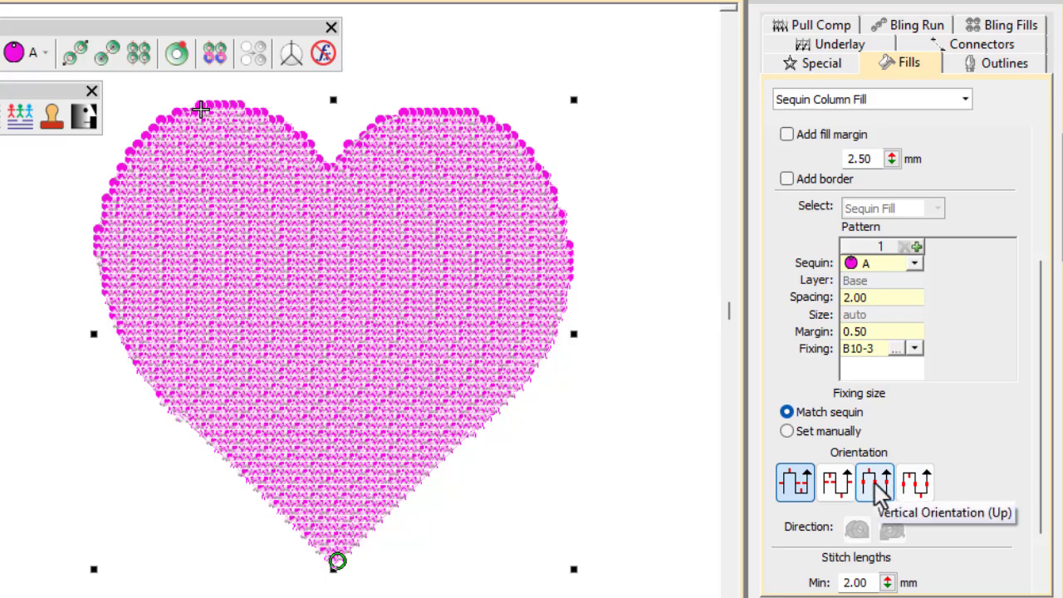
{"action": "left_click", "coordinate": [877, 489]}
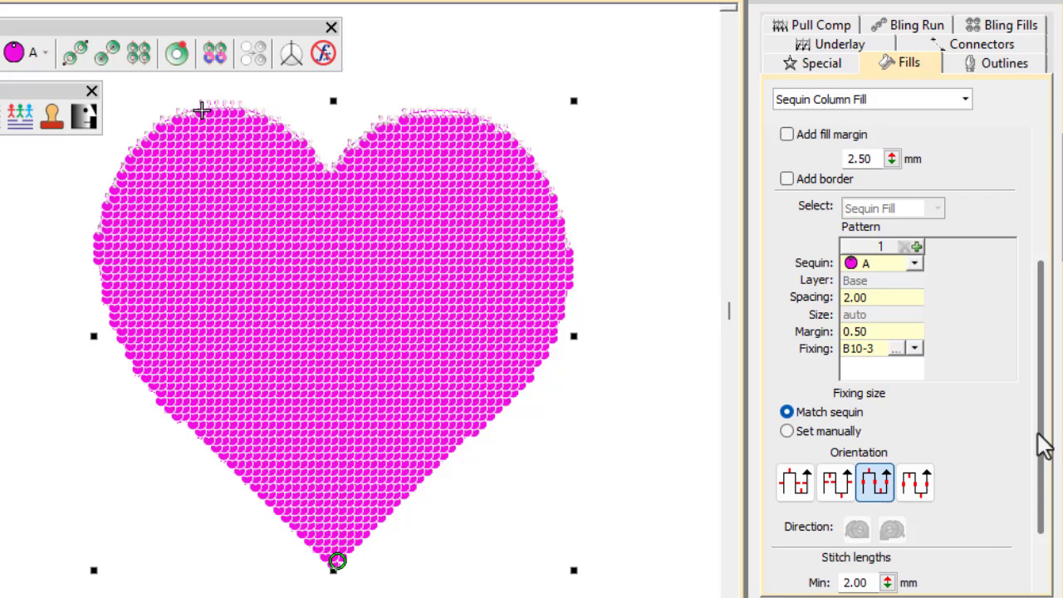
{"action": "left_click_drag", "start_coordinate": [1044, 446], "coordinate": [1048, 320]}
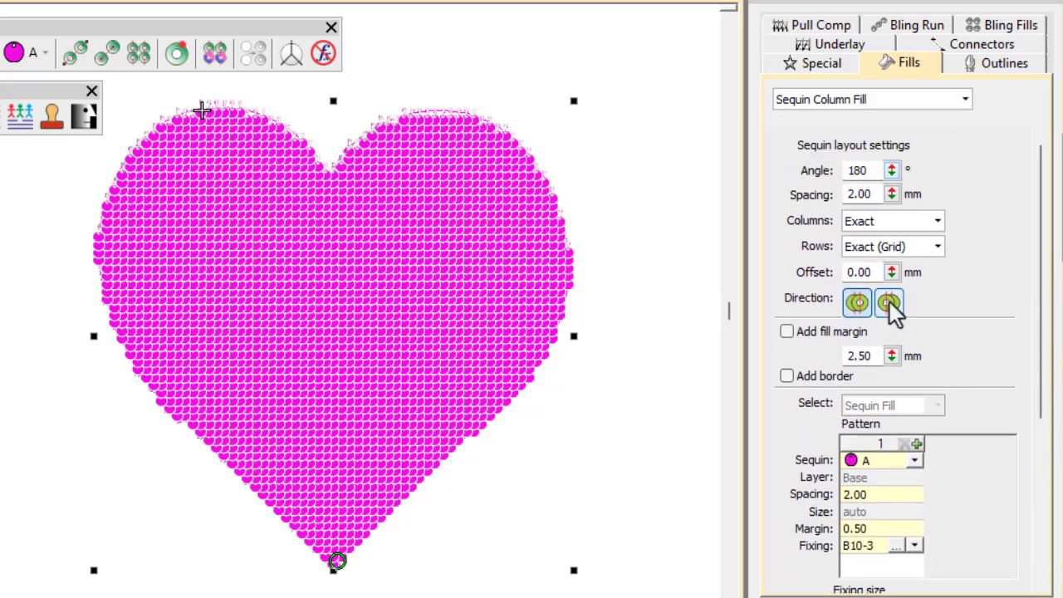
{"action": "left_click", "coordinate": [889, 304]}
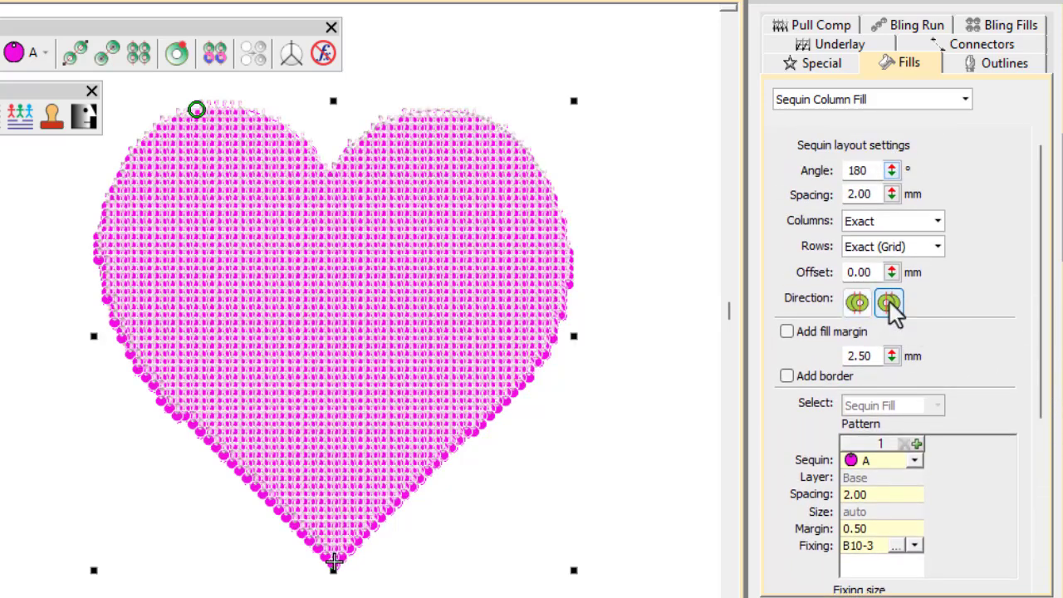
Return the sequin direction to left-to-right and play back the heart's stitching
{"action": "left_click", "coordinate": [848, 305]}
{"action": "scroll", "coordinate": [306, 247], "scroll_direction": "up", "scroll_amount": 3}
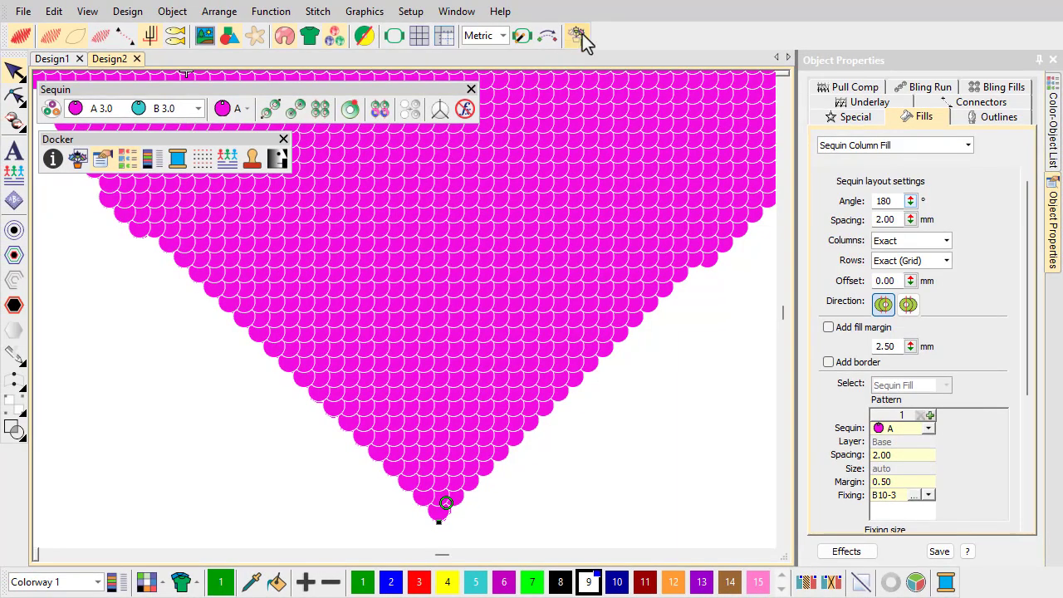
{"action": "left_click", "coordinate": [583, 35]}
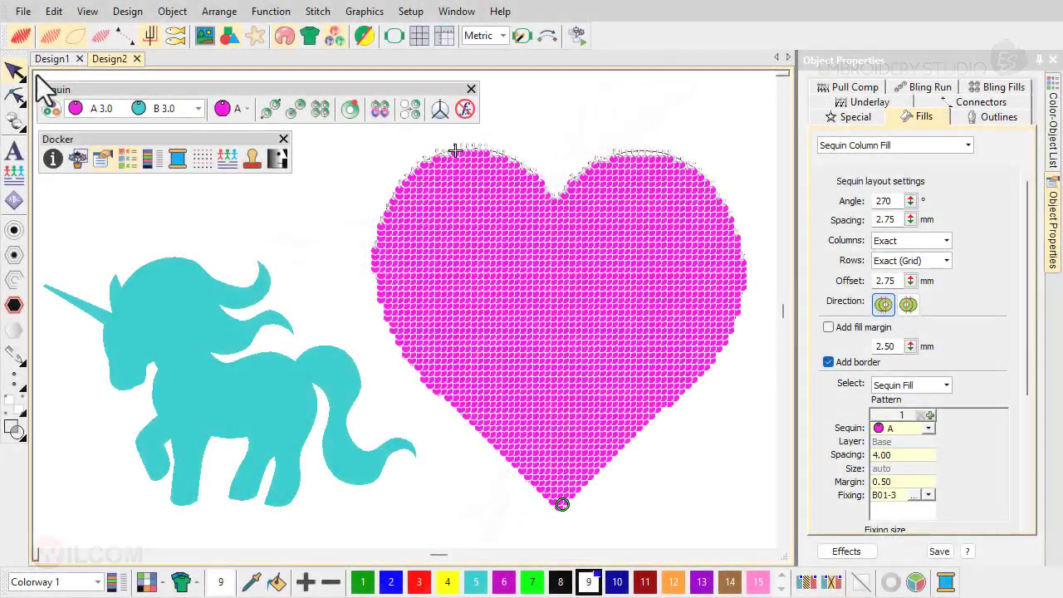
Hide sequins, make a carving stamp from the cyan unicorn, and place a smaller one in the heart
{"action": "left_click", "coordinate": [20, 37]}
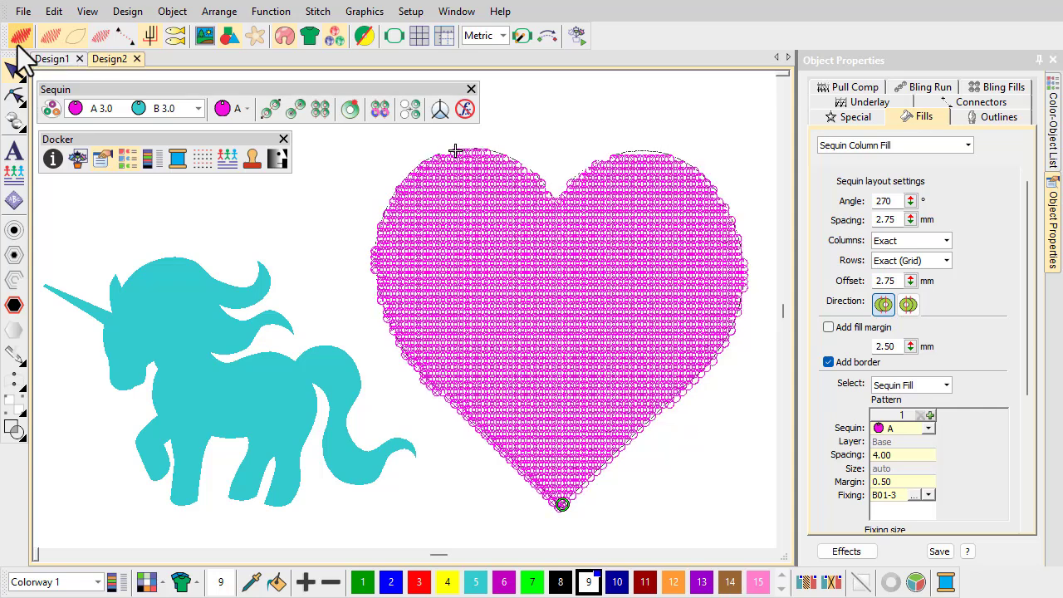
{"action": "left_click", "coordinate": [154, 34]}
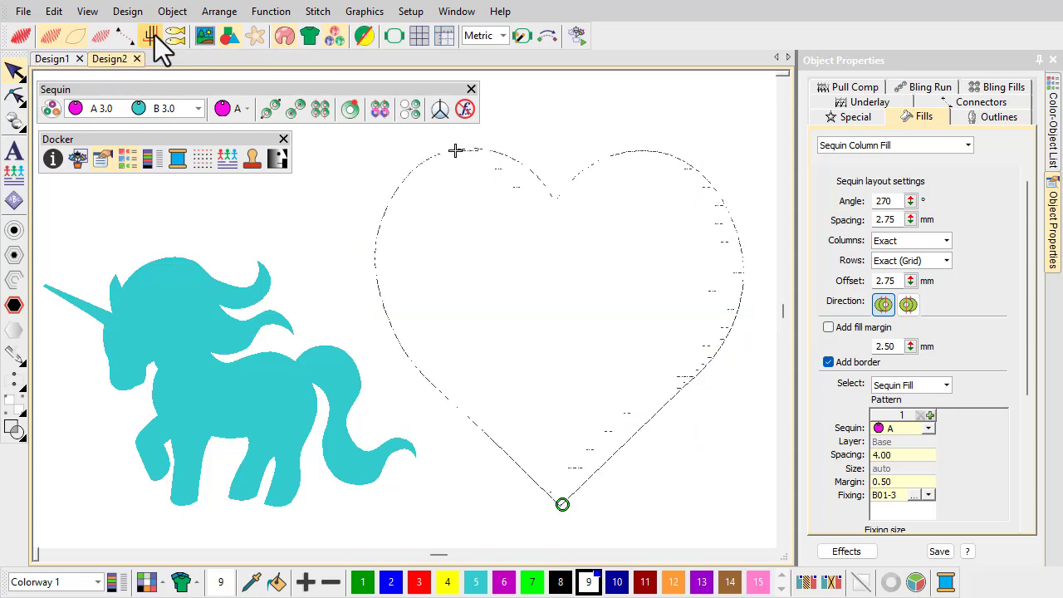
{"action": "left_click", "coordinate": [248, 164]}
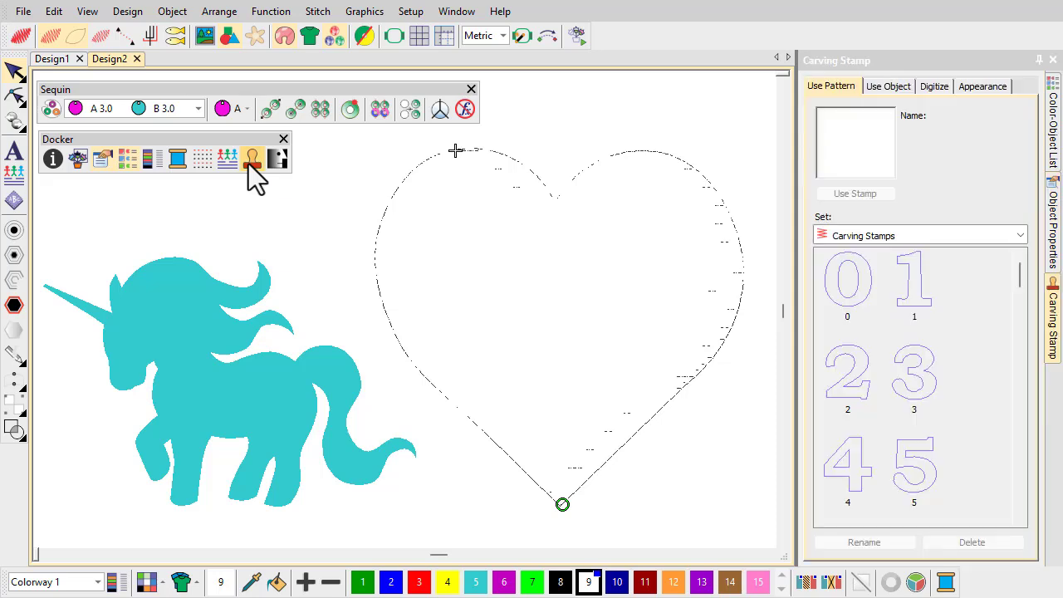
{"action": "left_click", "coordinate": [901, 87]}
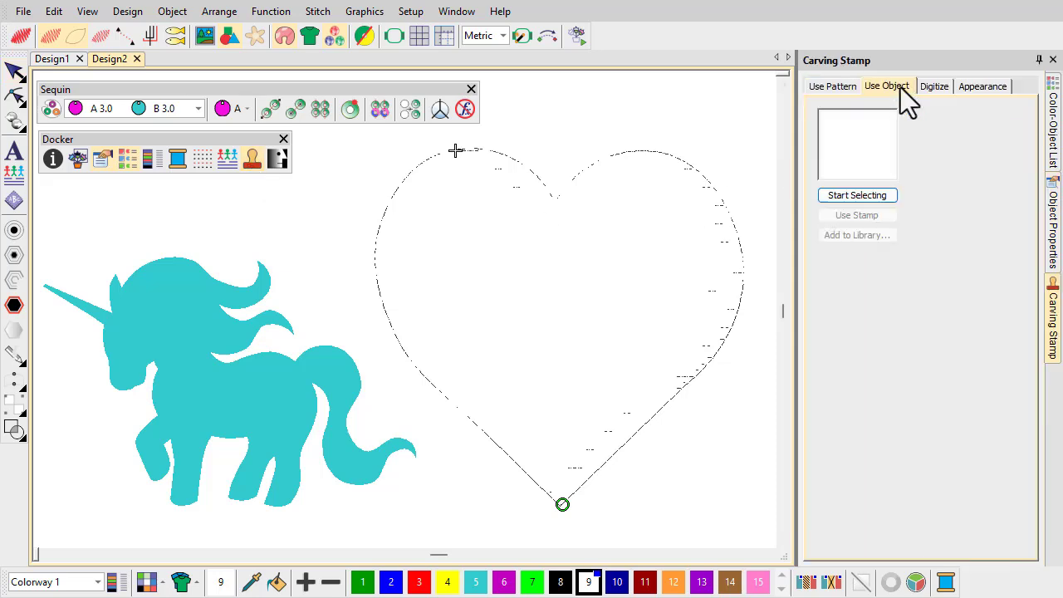
{"action": "left_click", "coordinate": [854, 196]}
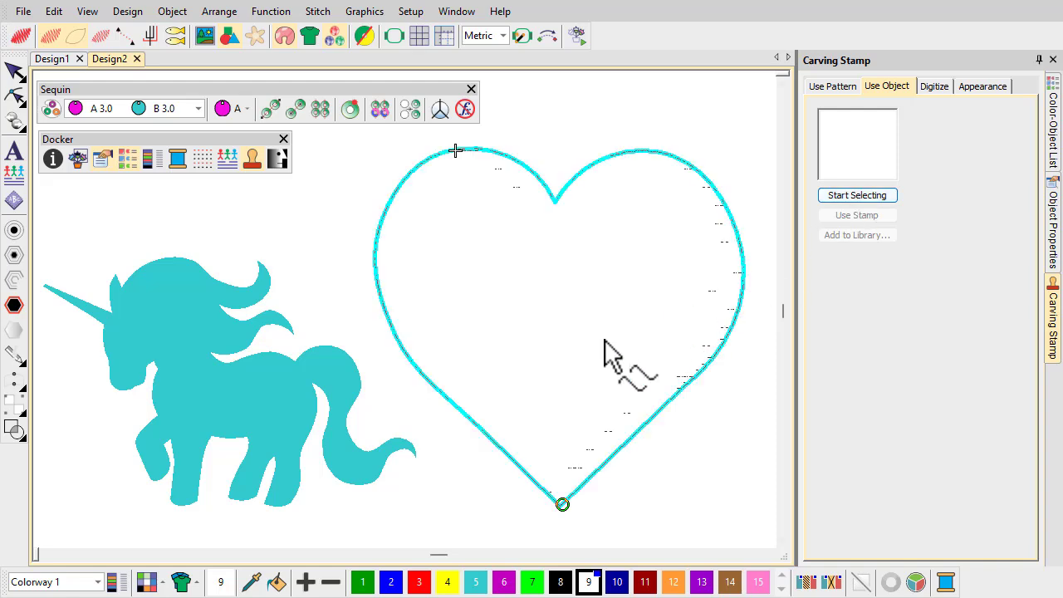
{"action": "left_click", "coordinate": [195, 374]}
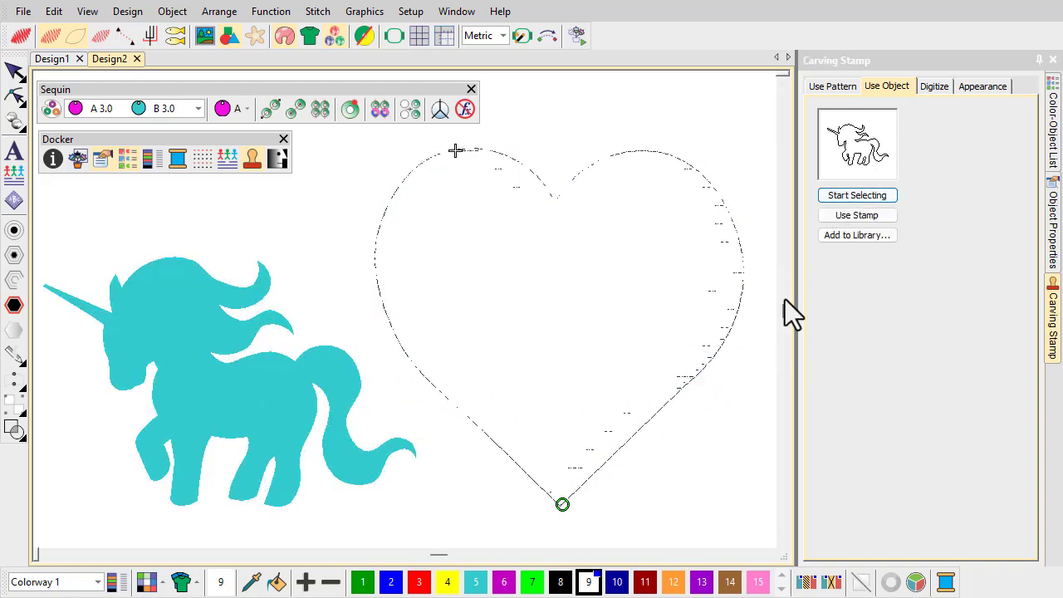
{"action": "left_click", "coordinate": [823, 217]}
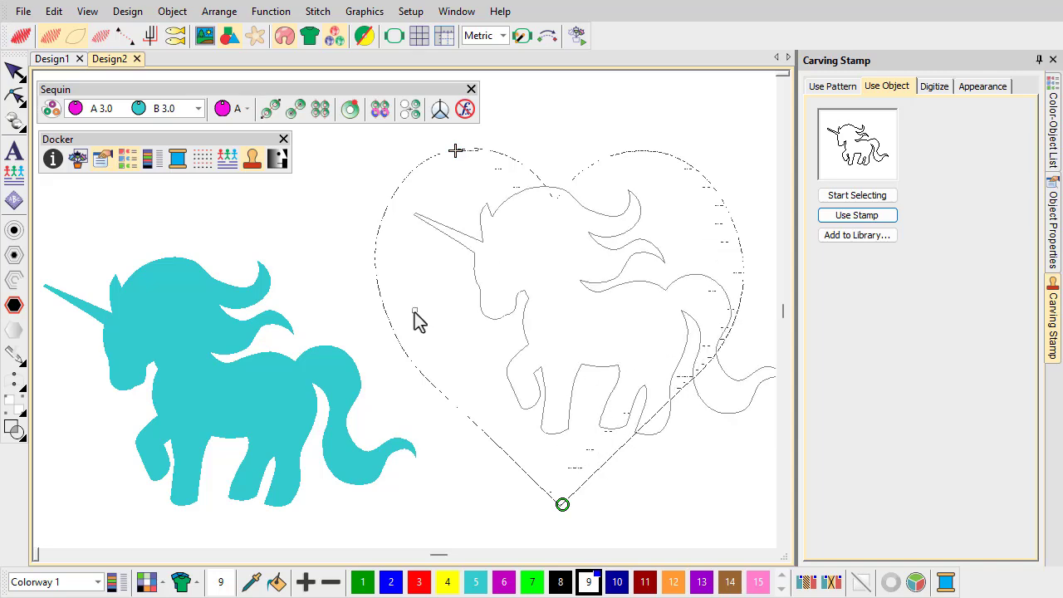
{"action": "mouse_move", "coordinate": [414, 313]}
{"action": "left_mouse_down"}
{"action": "mouse_move", "coordinate": [688, 318]}
{"action": "mouse_move", "coordinate": [679, 319]}
{"action": "left_mouse_up"}
Shrink the unicorn stamp slightly, nudge it lower and rotate it a little
{"action": "scroll", "coordinate": [679, 319], "scroll_direction": "up", "scroll_amount": 2}
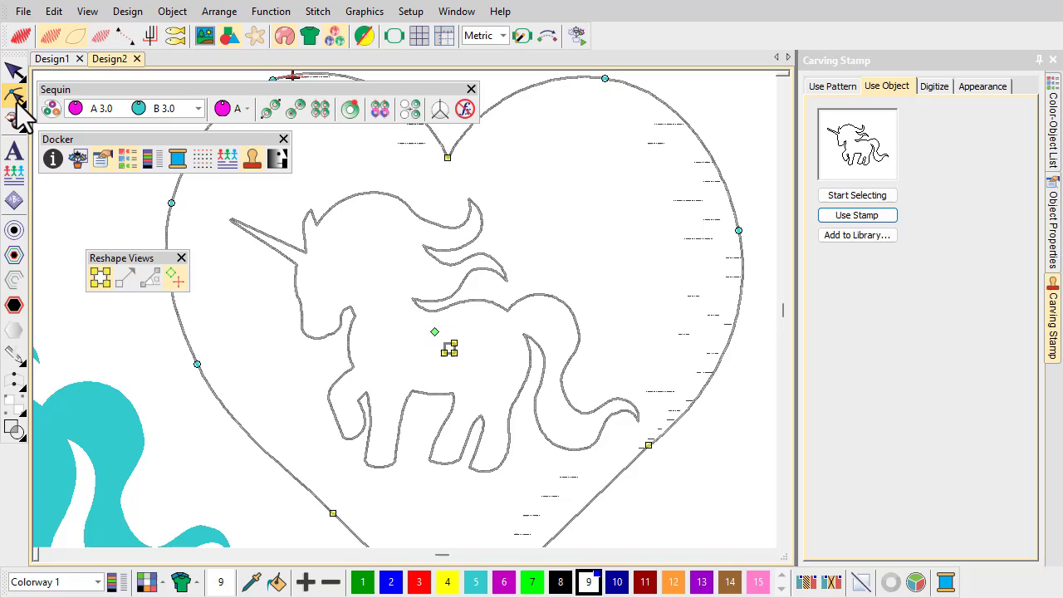
{"action": "left_click", "coordinate": [434, 332]}
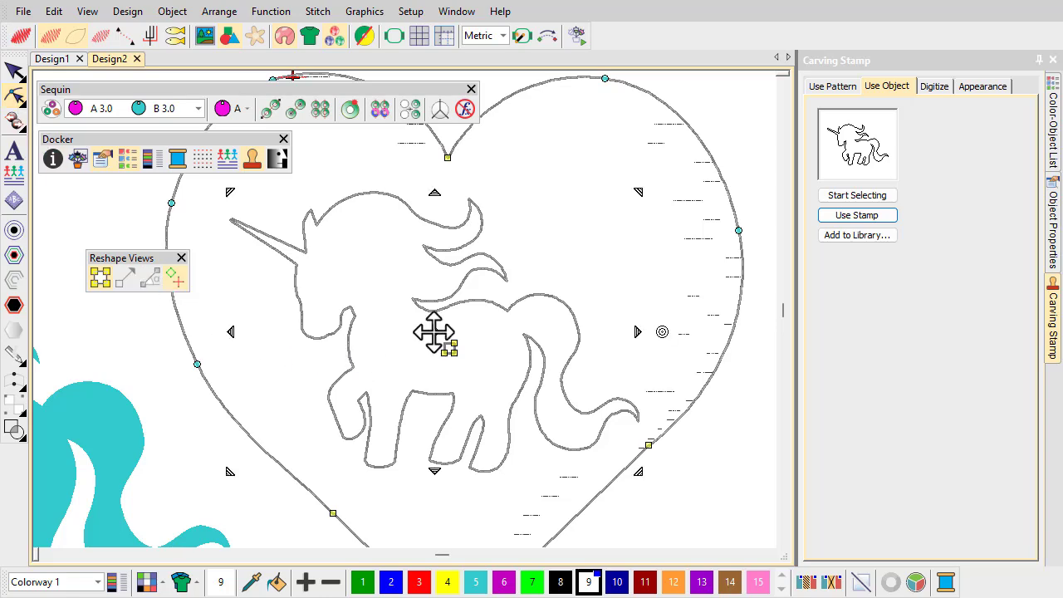
{"action": "left_click", "coordinate": [638, 189]}
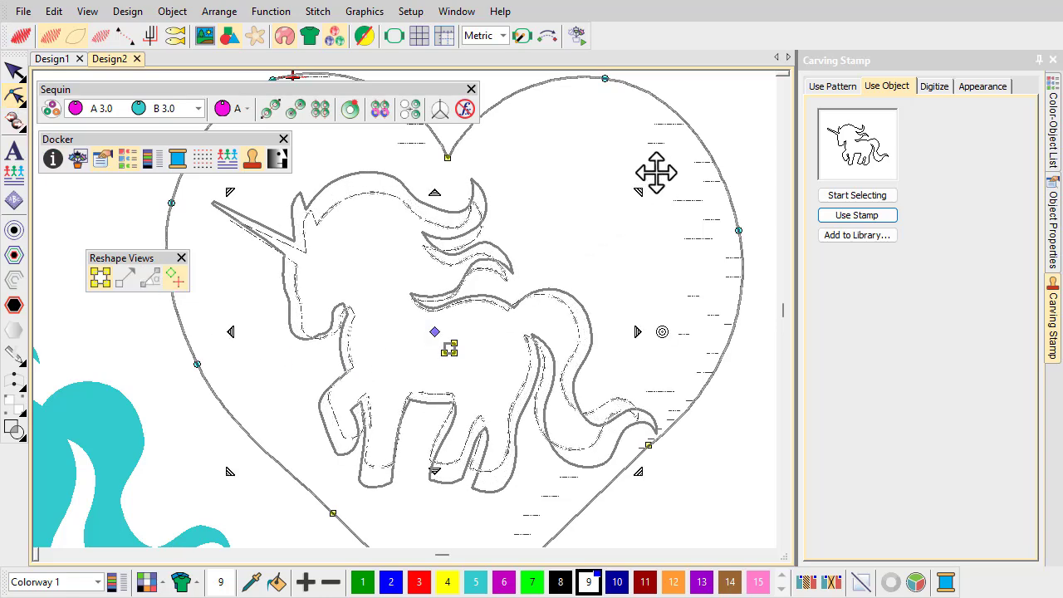
{"action": "left_click_drag", "start_coordinate": [657, 172], "coordinate": [629, 196]}
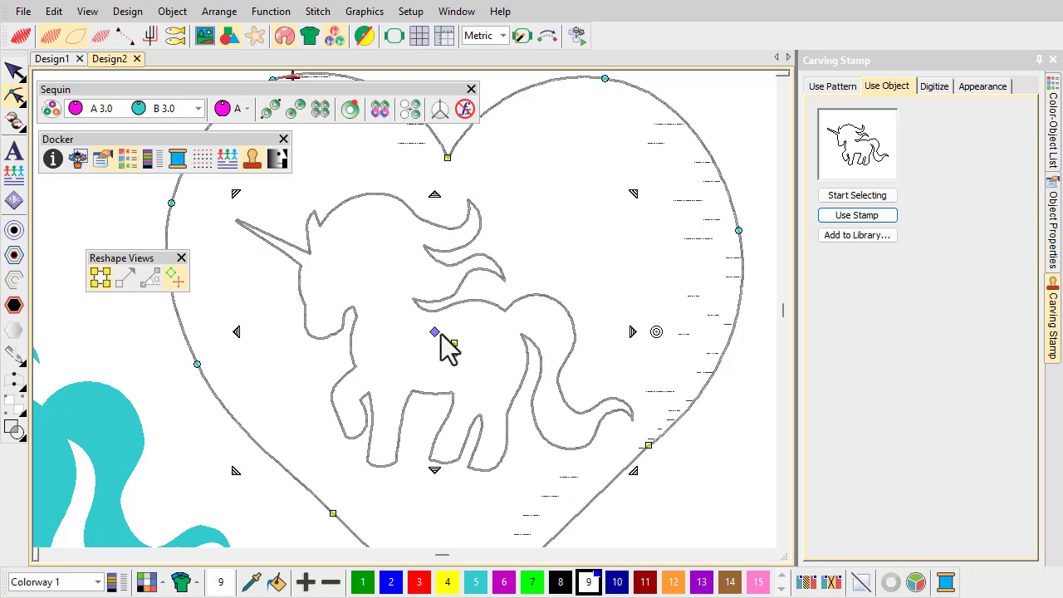
{"action": "left_click_drag", "start_coordinate": [434, 333], "coordinate": [436, 342]}
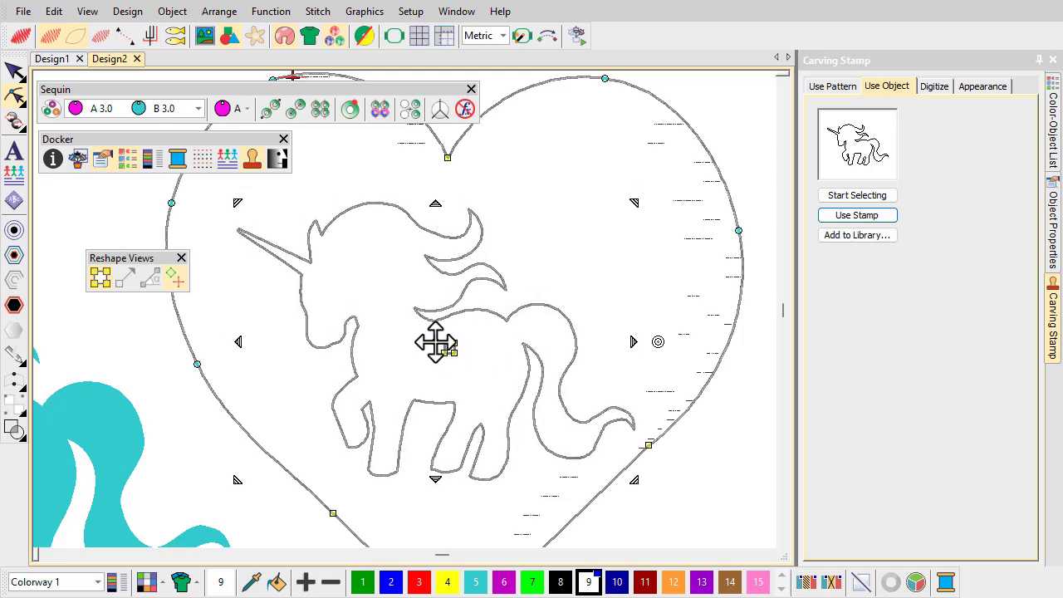
{"action": "mouse_move", "coordinate": [660, 337]}
{"action": "left_mouse_down"}
{"action": "mouse_move", "coordinate": [668, 319]}
{"action": "mouse_move", "coordinate": [662, 332]}
{"action": "left_mouse_up"}
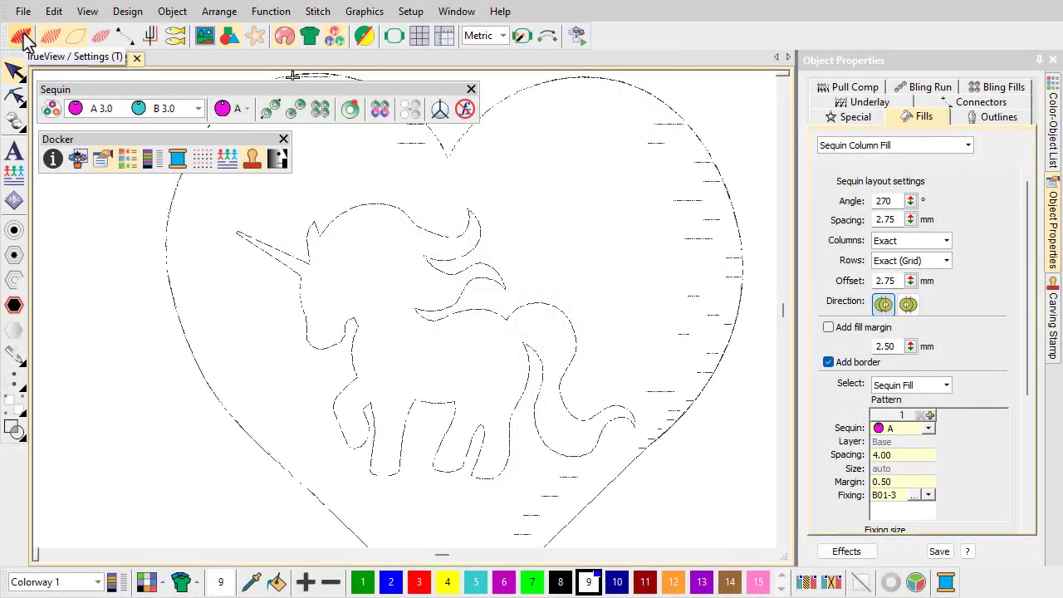
Show stitches and true-colour sequins, then assign sequin B to the unicorn area via Sequin Split Edit
{"action": "left_click", "coordinate": [20, 33]}
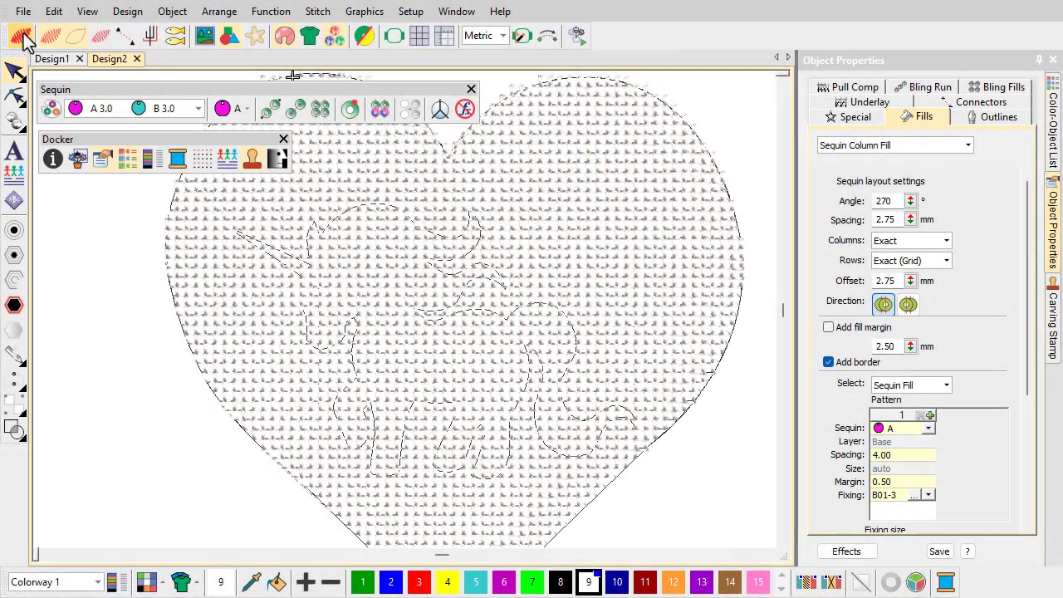
{"action": "left_click", "coordinate": [149, 34]}
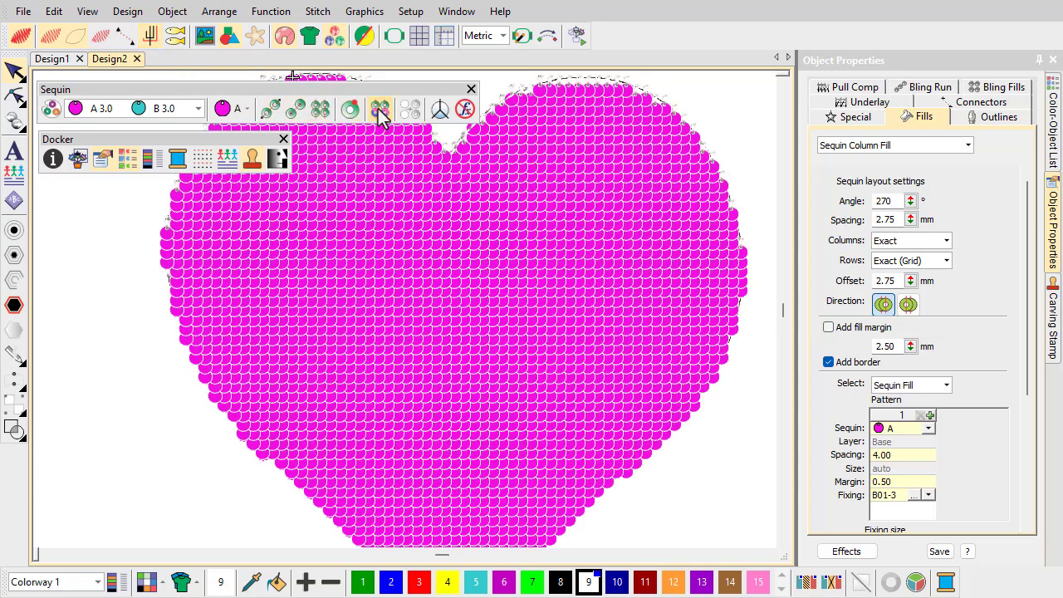
{"action": "left_click", "coordinate": [378, 109]}
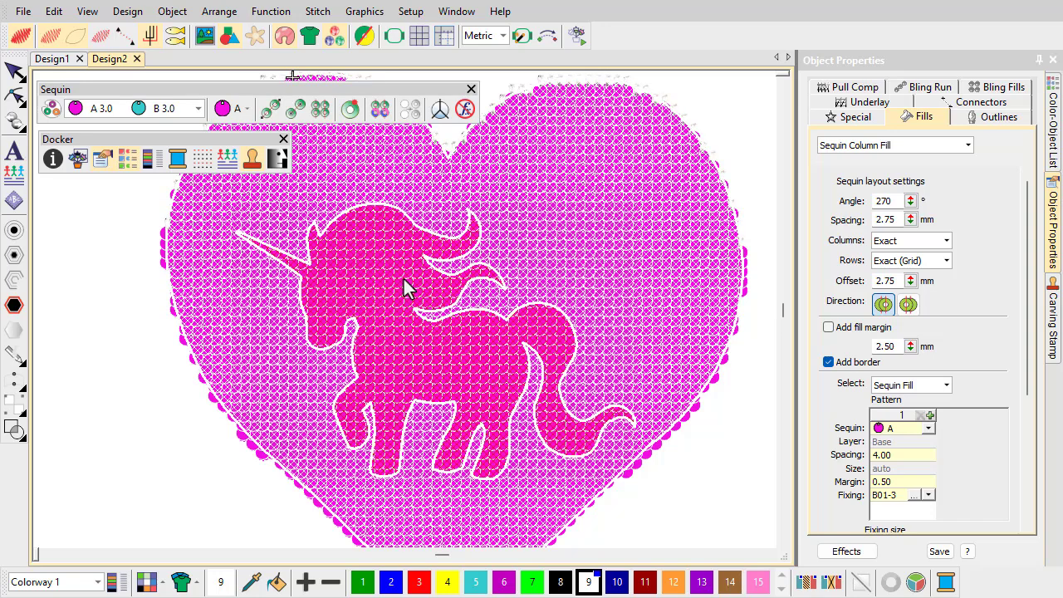
{"action": "right_click", "coordinate": [404, 279]}
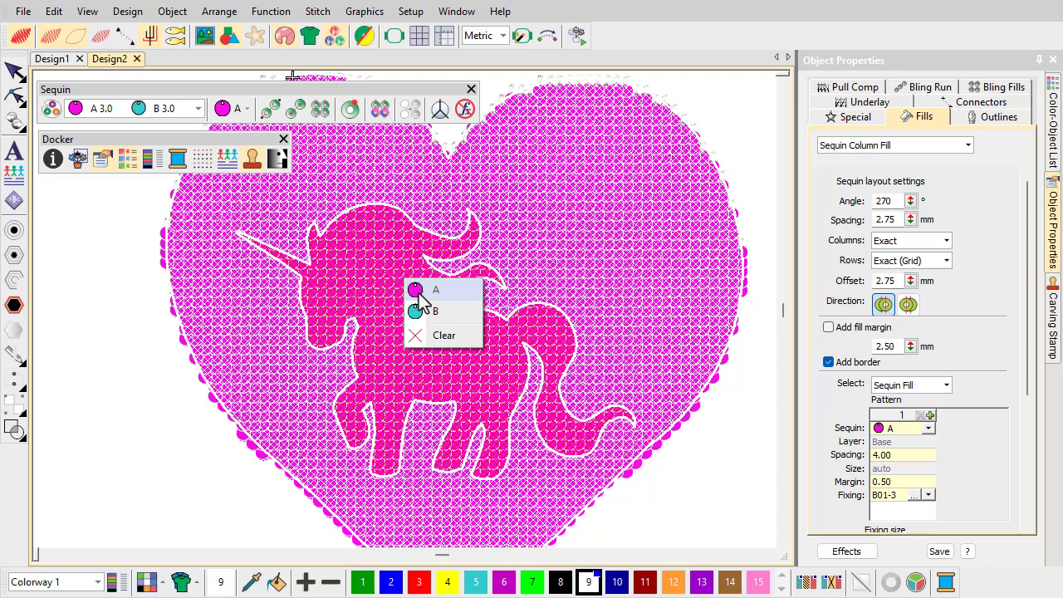
{"action": "left_click", "coordinate": [436, 312]}
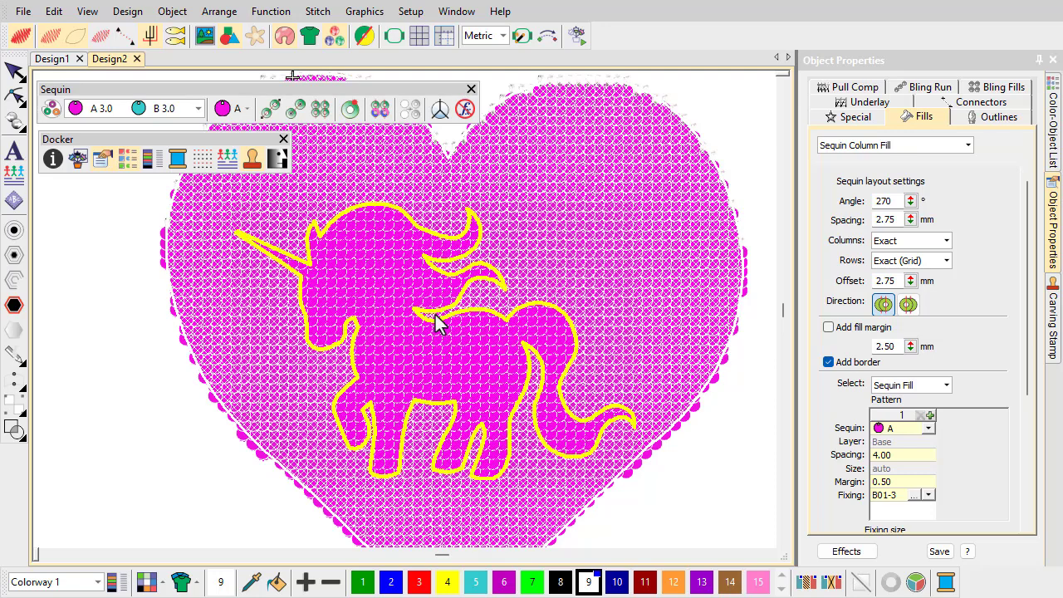
{"action": "key", "text": "shift+z"}
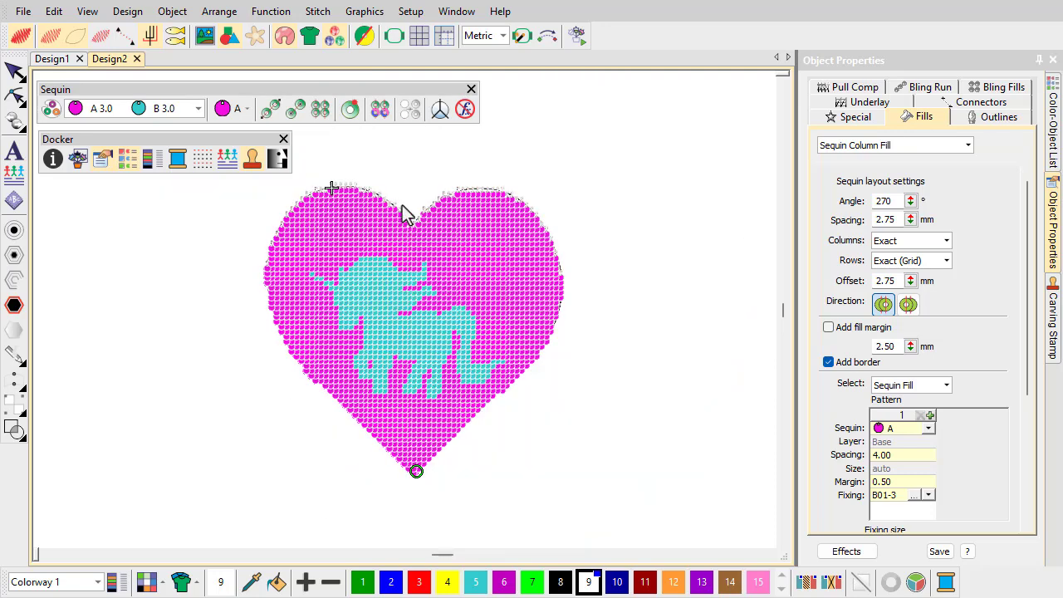
Toggle the T-shirt backdrop and flip the sequins to preview their reverse colours
{"action": "left_click", "coordinate": [367, 36]}
{"action": "left_click", "coordinate": [367, 37]}
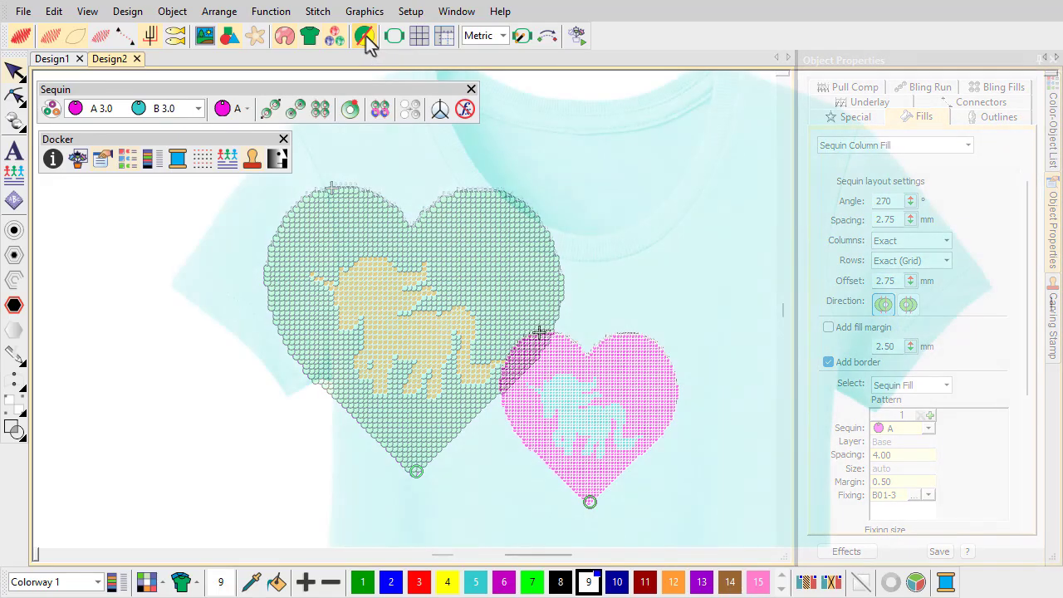
{"action": "left_click", "coordinate": [365, 35]}
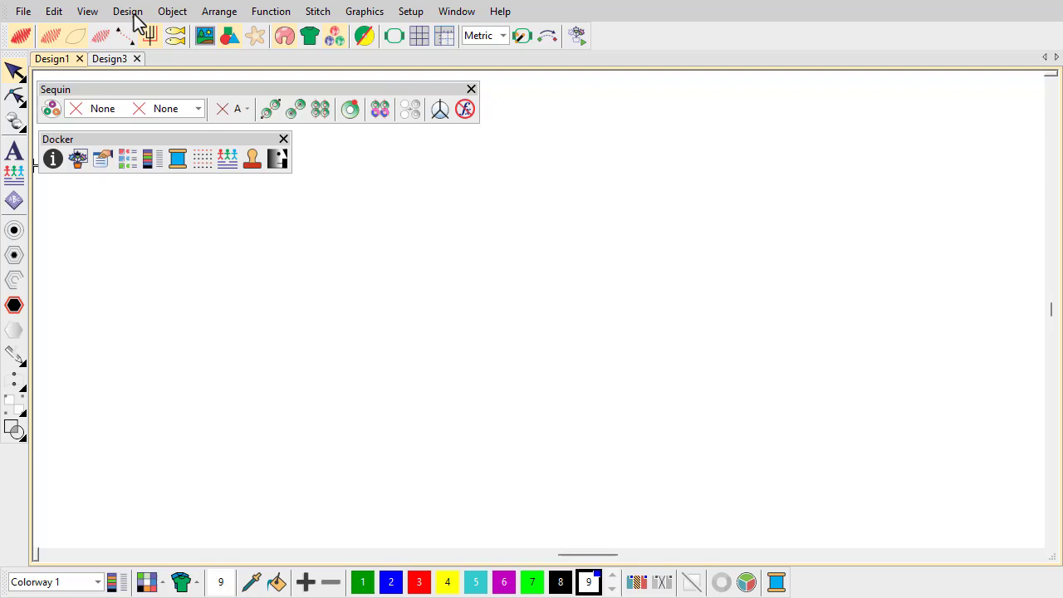
Switch the design's machine format to Dahao
{"action": "left_click", "coordinate": [129, 12]}
{"action": "left_click", "coordinate": [138, 52]}
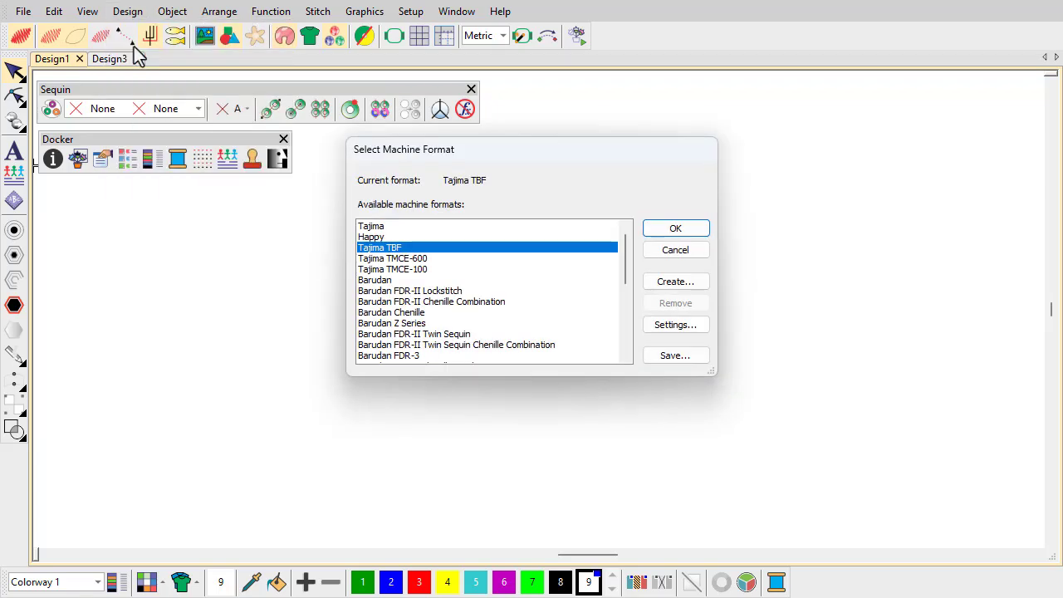
{"action": "left_click_drag", "start_coordinate": [630, 277], "coordinate": [627, 311]}
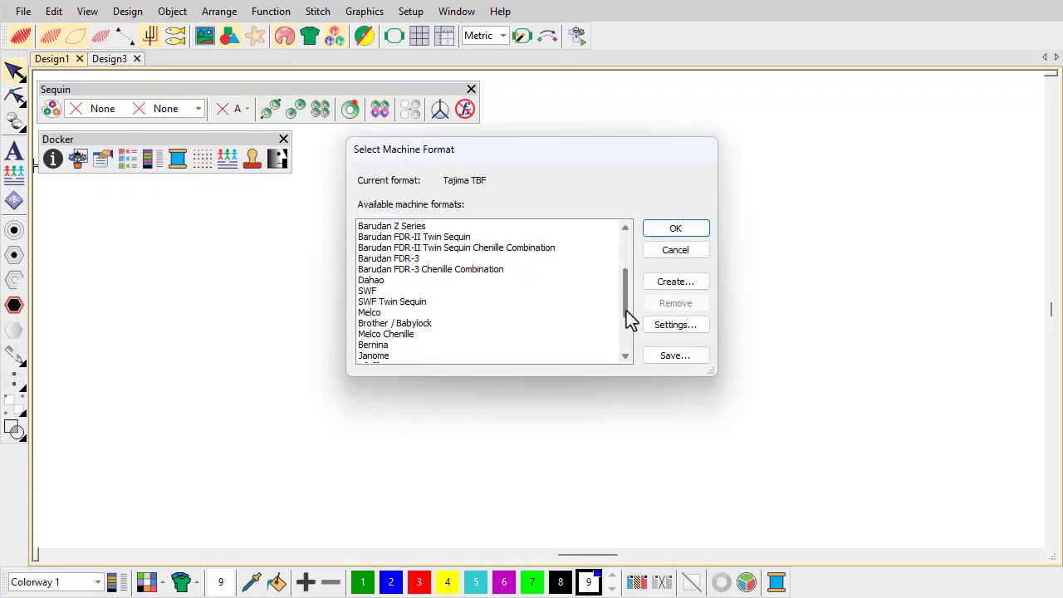
{"action": "left_click", "coordinate": [415, 284]}
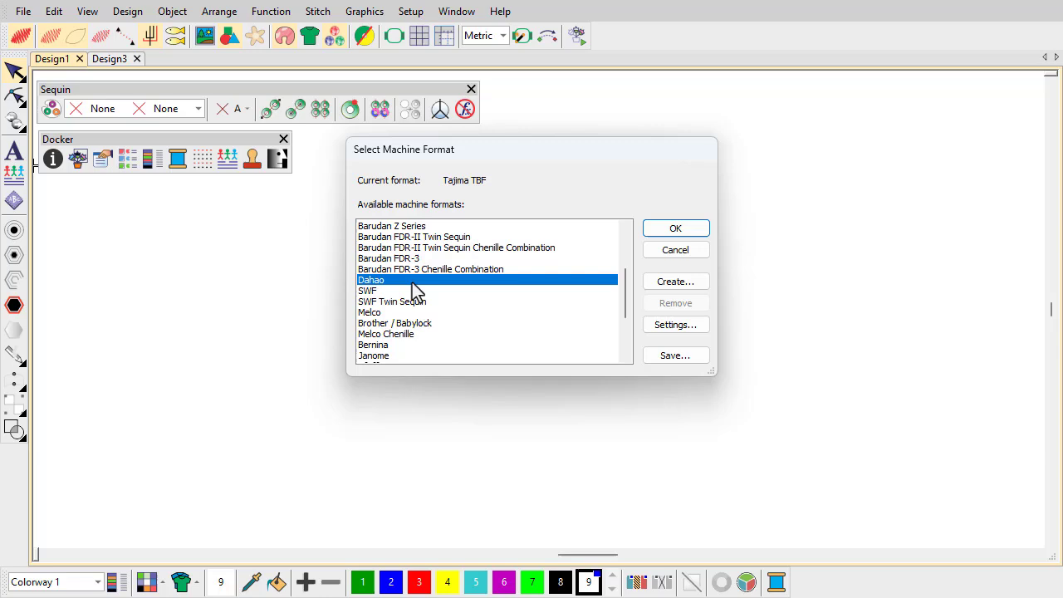
{"action": "left_click", "coordinate": [678, 229]}
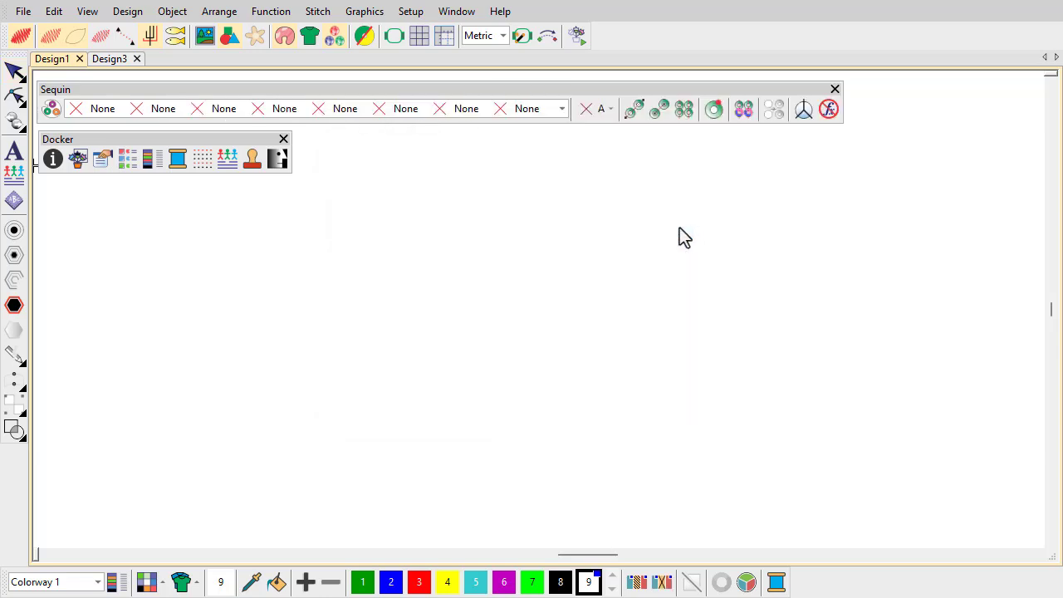
Lower the sequin palette count and make sequin A blue on front and reverse
{"action": "left_click", "coordinate": [52, 109]}
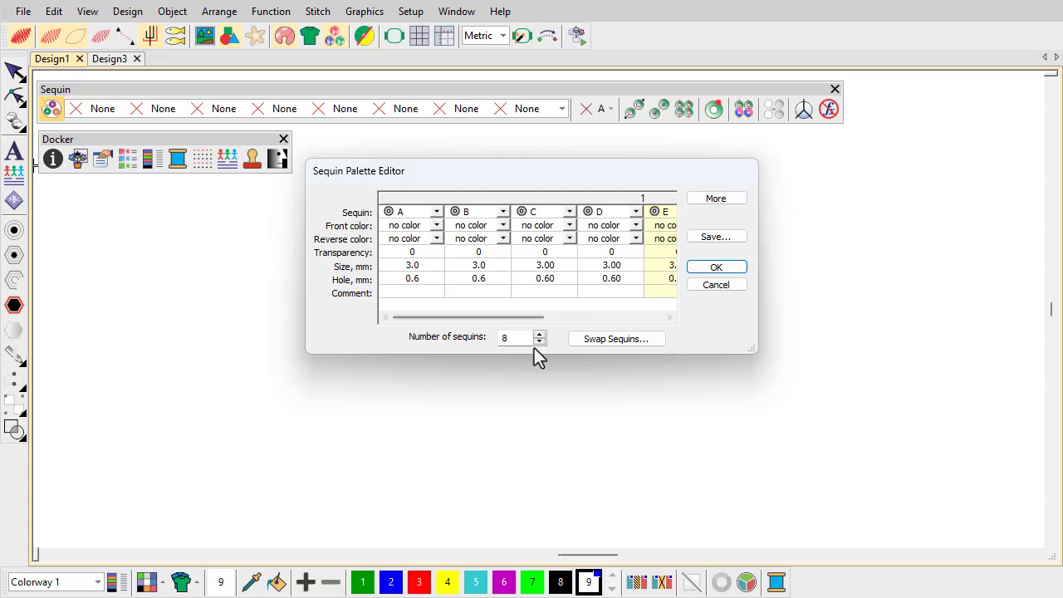
{"action": "left_click", "coordinate": [541, 342]}
{"action": "left_click", "coordinate": [541, 343]}
{"action": "left_click", "coordinate": [542, 343]}
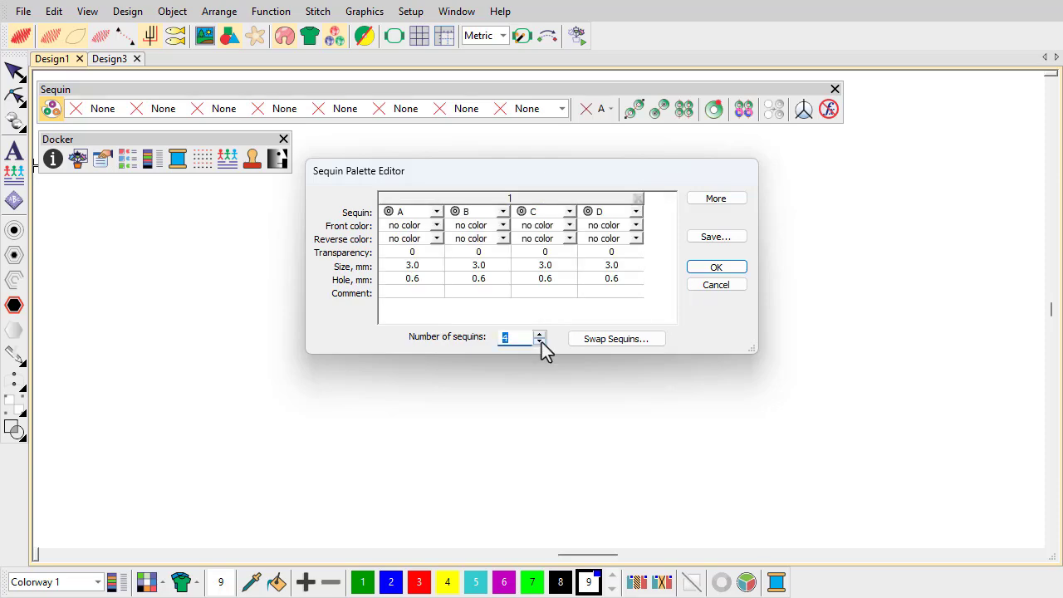
{"action": "left_click", "coordinate": [441, 226]}
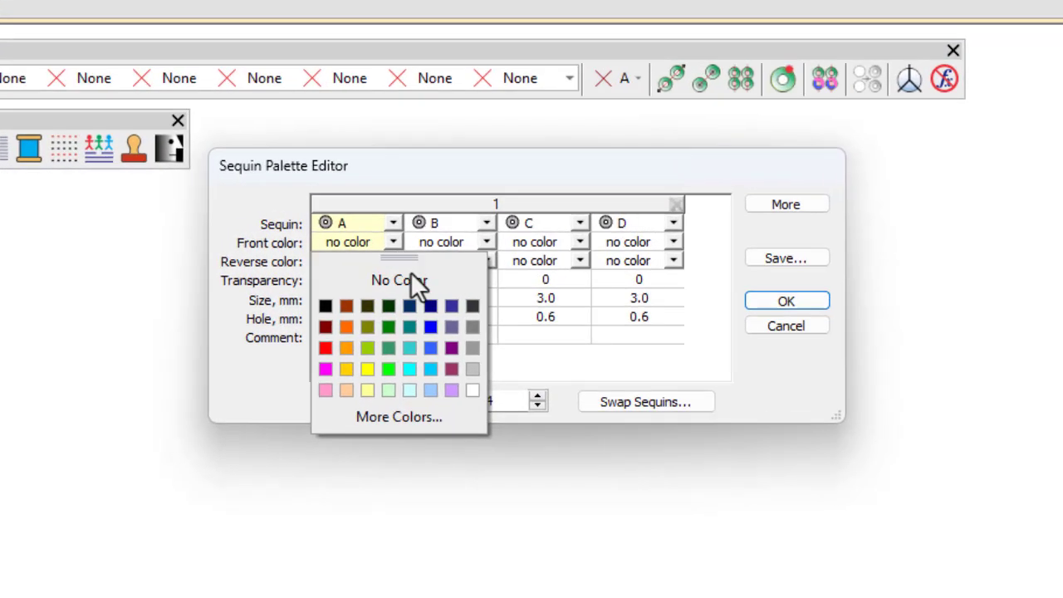
{"action": "left_click", "coordinate": [472, 286]}
{"action": "left_click", "coordinate": [360, 278]}
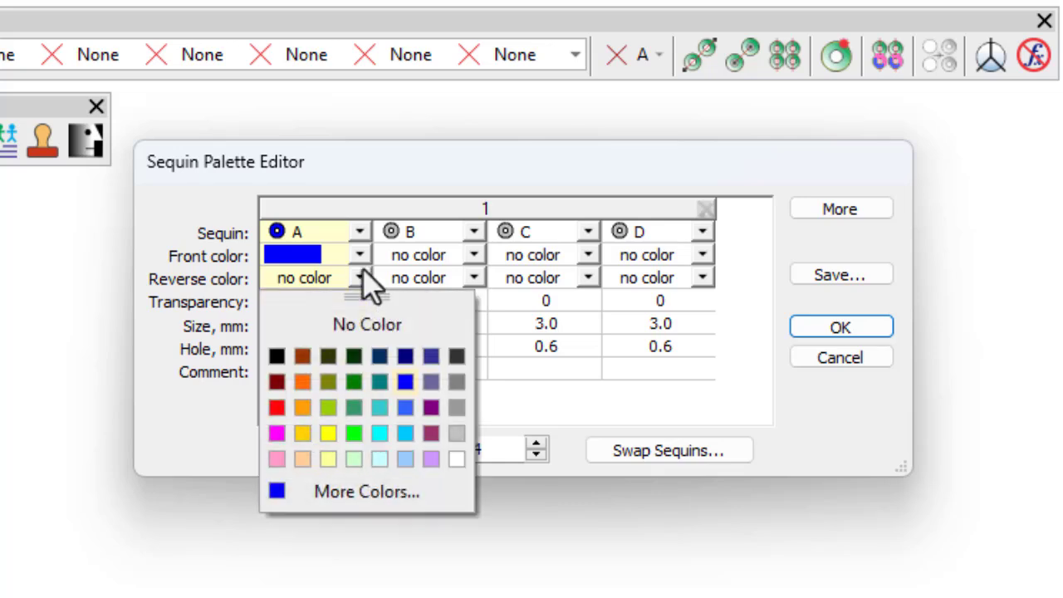
{"action": "left_click", "coordinate": [405, 381]}
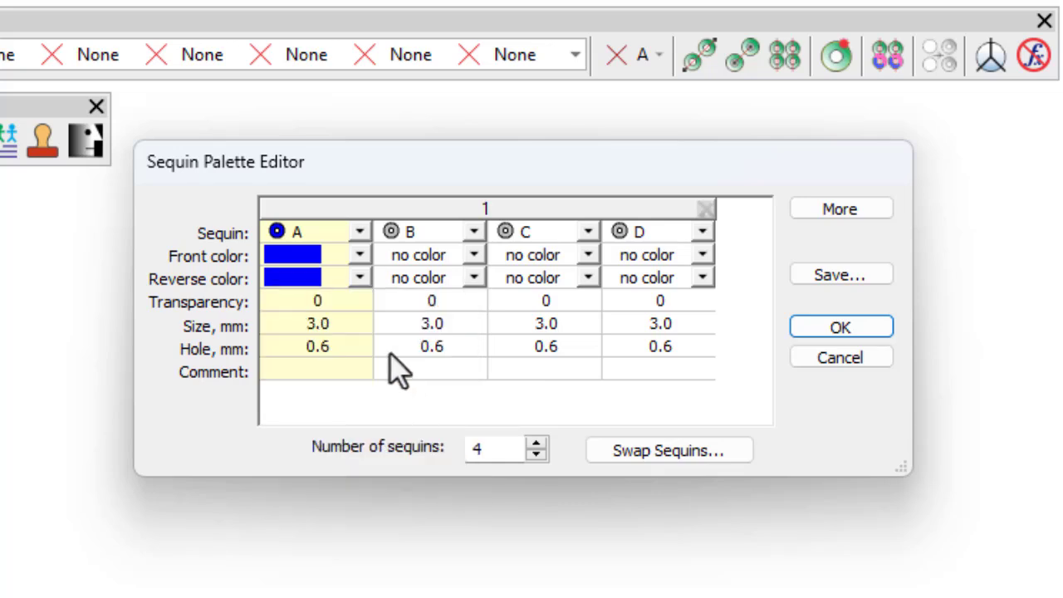
Make sequins A and B offset circles, then start setting sequin B's front colour
{"action": "left_click", "coordinate": [366, 230]}
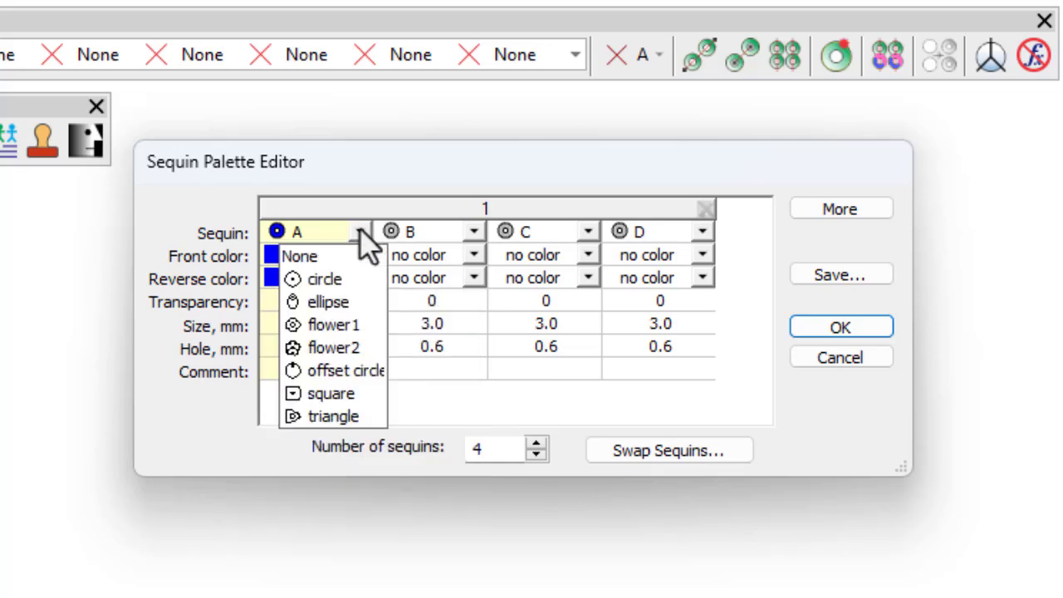
{"action": "left_click", "coordinate": [345, 375]}
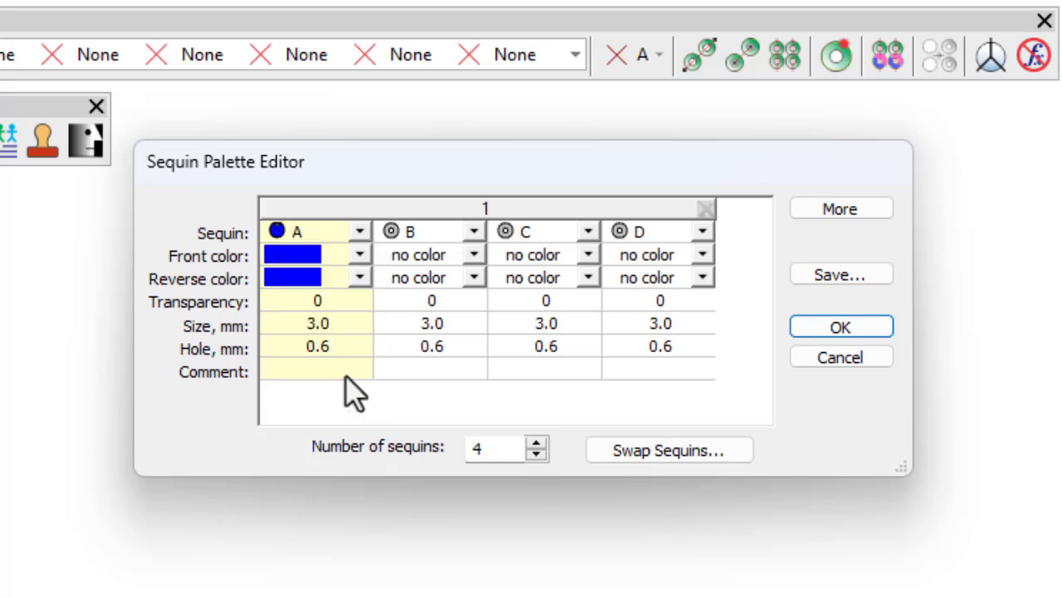
{"action": "left_click", "coordinate": [475, 233]}
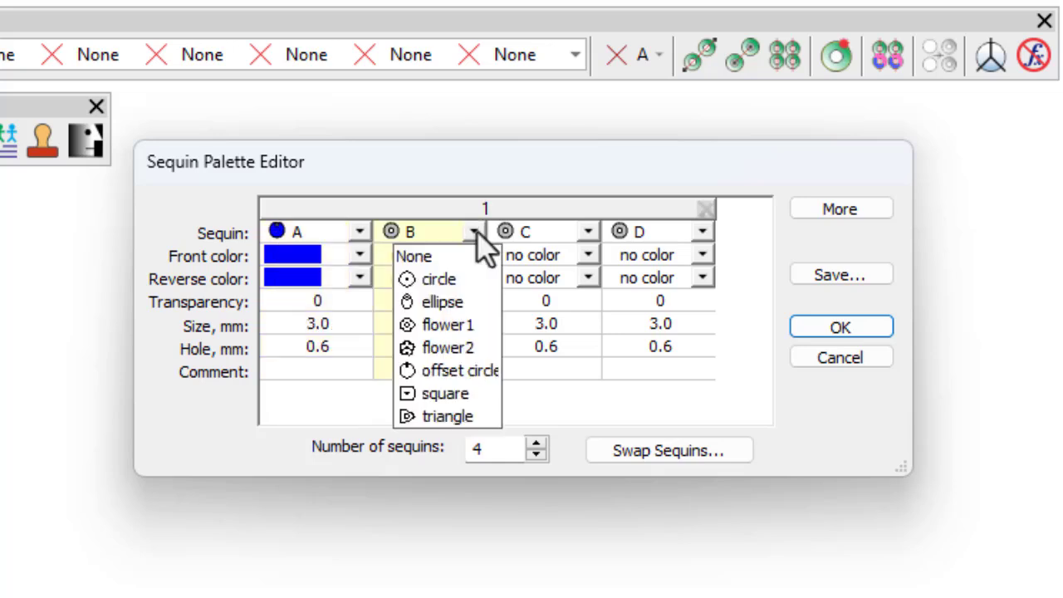
{"action": "left_click", "coordinate": [477, 373]}
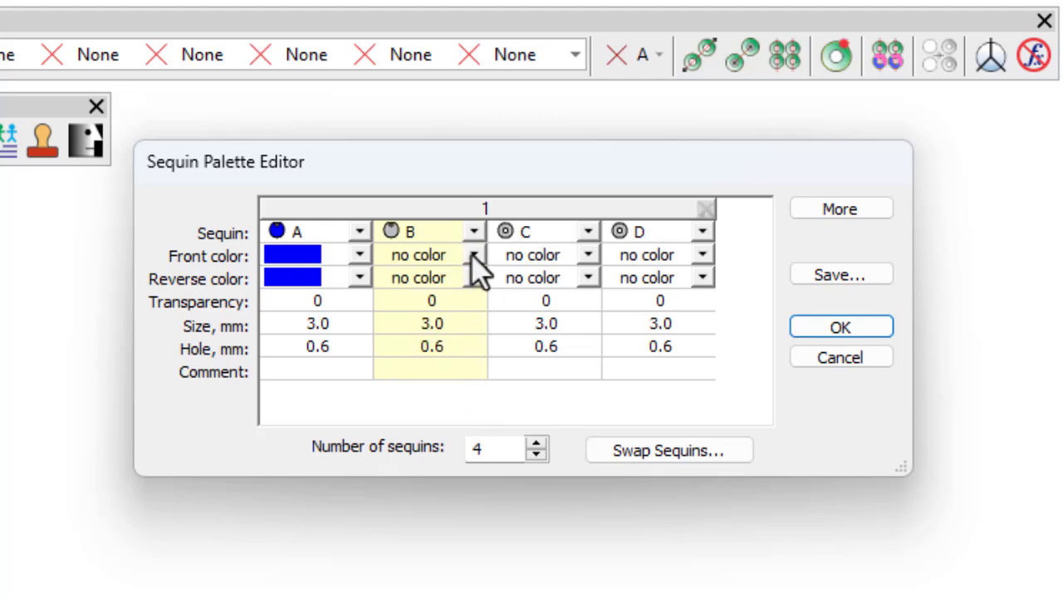
{"action": "left_click", "coordinate": [473, 255]}
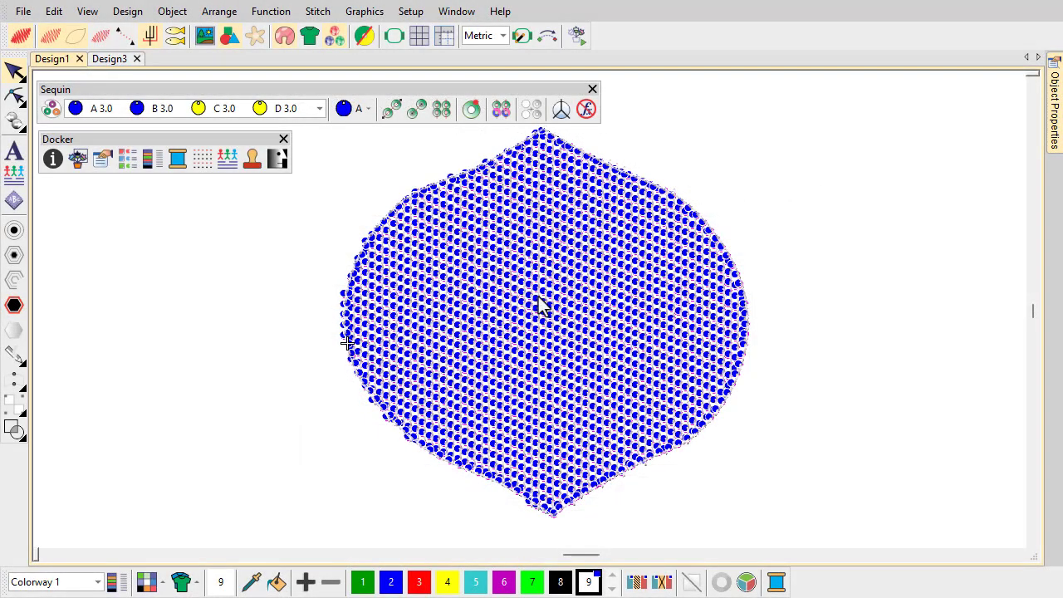
In the pinned fill properties, remove the border and set fixing pattern B10-3
{"action": "double_click", "coordinate": [540, 306]}
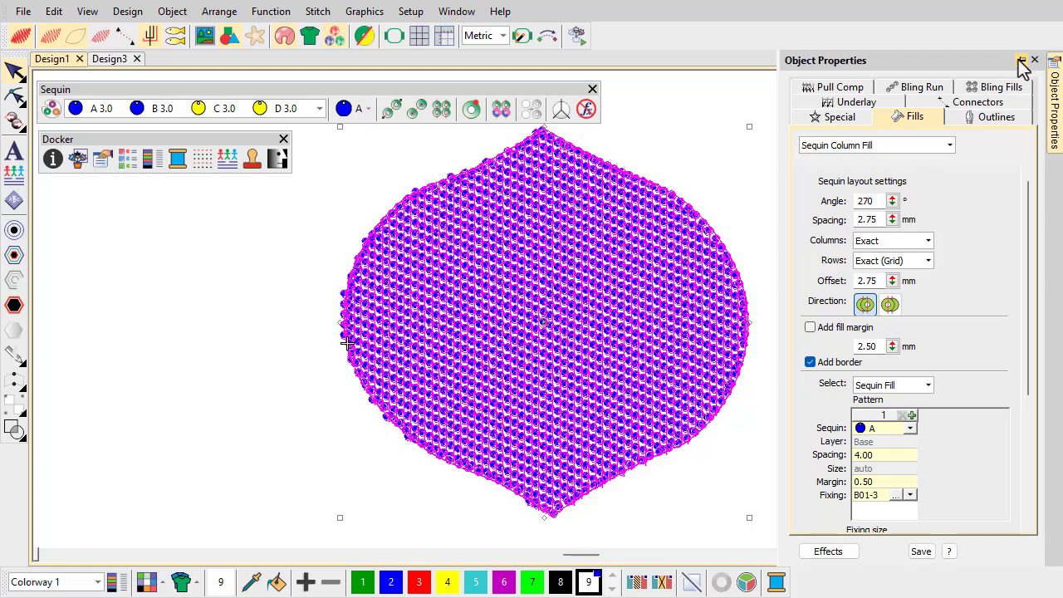
{"action": "left_click", "coordinate": [1022, 60]}
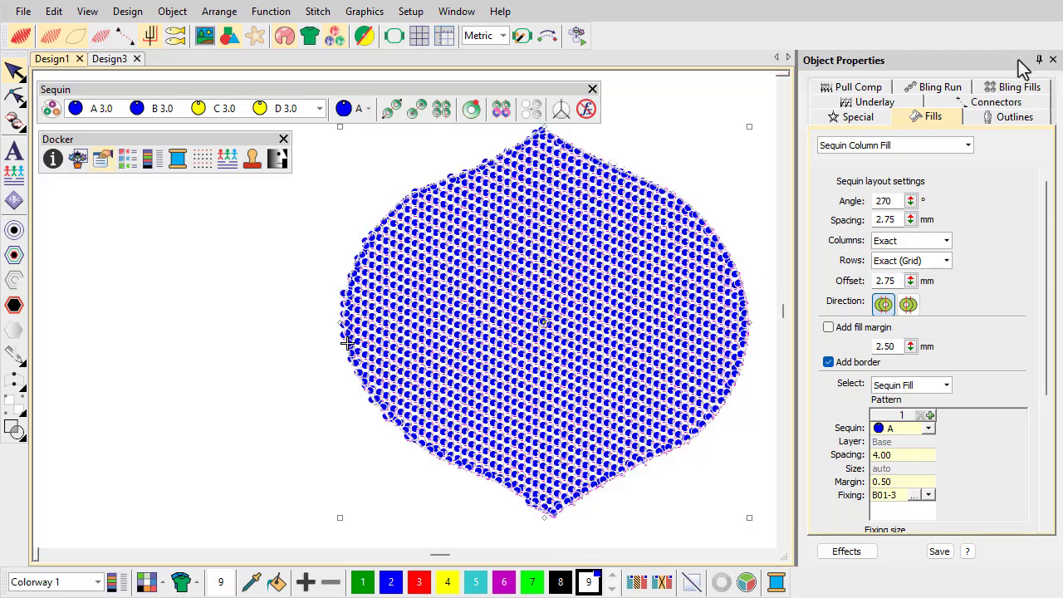
{"action": "left_click", "coordinate": [839, 363]}
{"action": "left_click", "coordinate": [914, 496]}
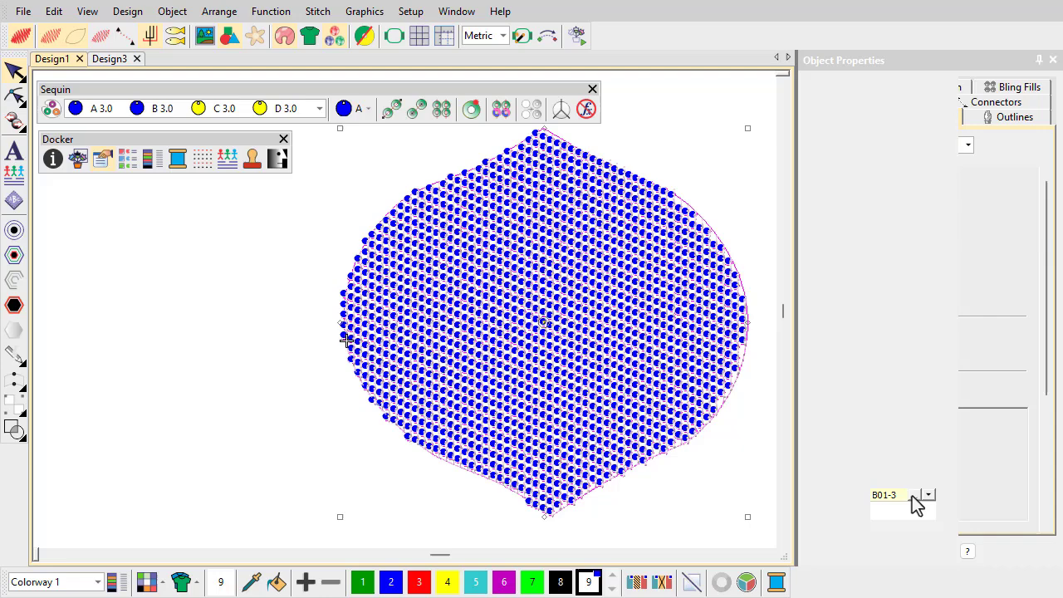
{"action": "left_click", "coordinate": [712, 463]}
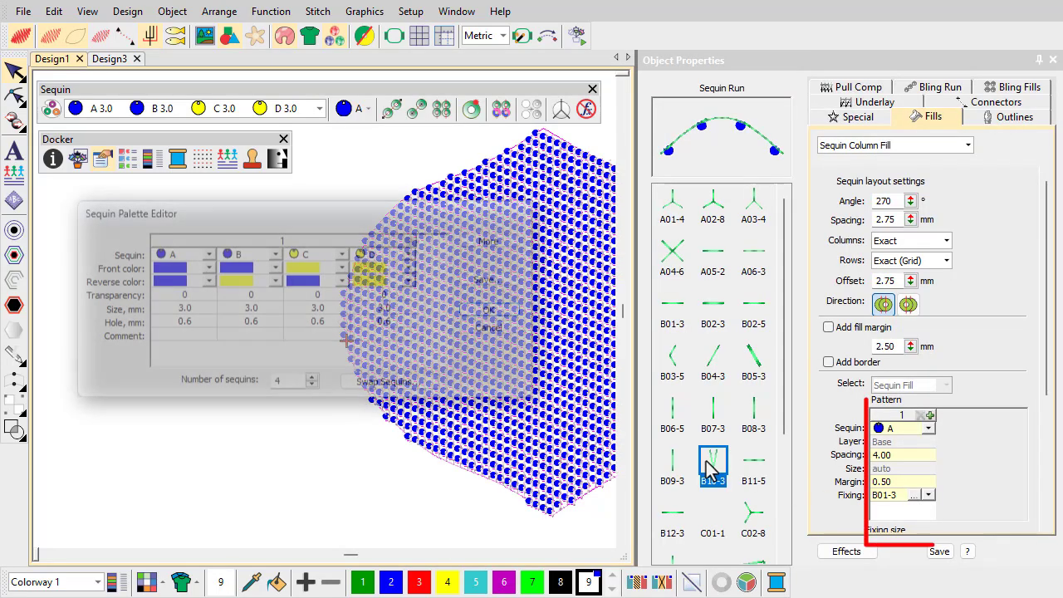
Fill the shape with sequin B, then preview the reverse side and return to front
{"action": "left_click", "coordinate": [929, 429]}
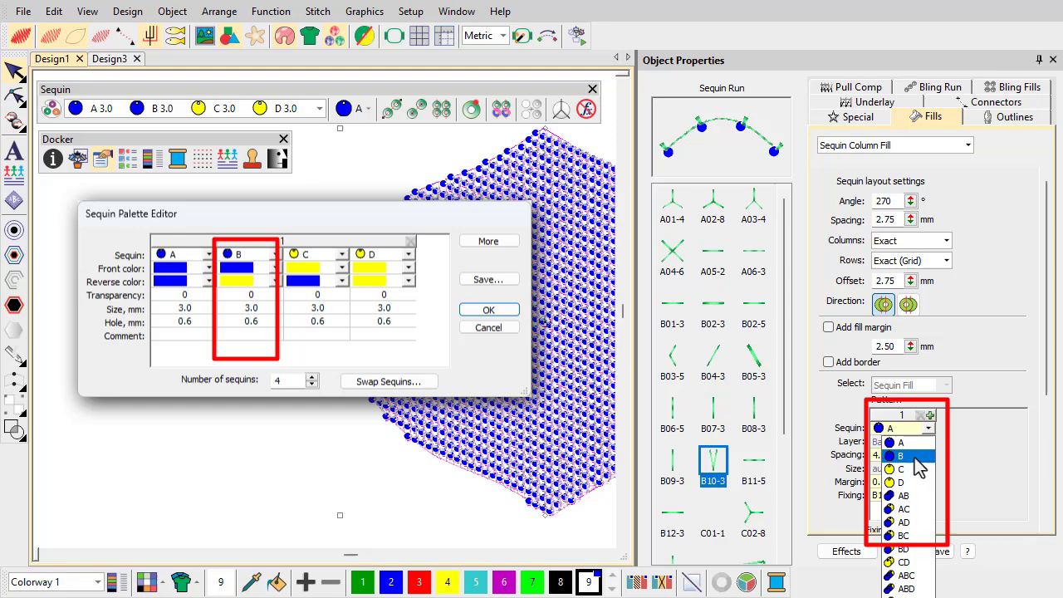
{"action": "left_click", "coordinate": [915, 456]}
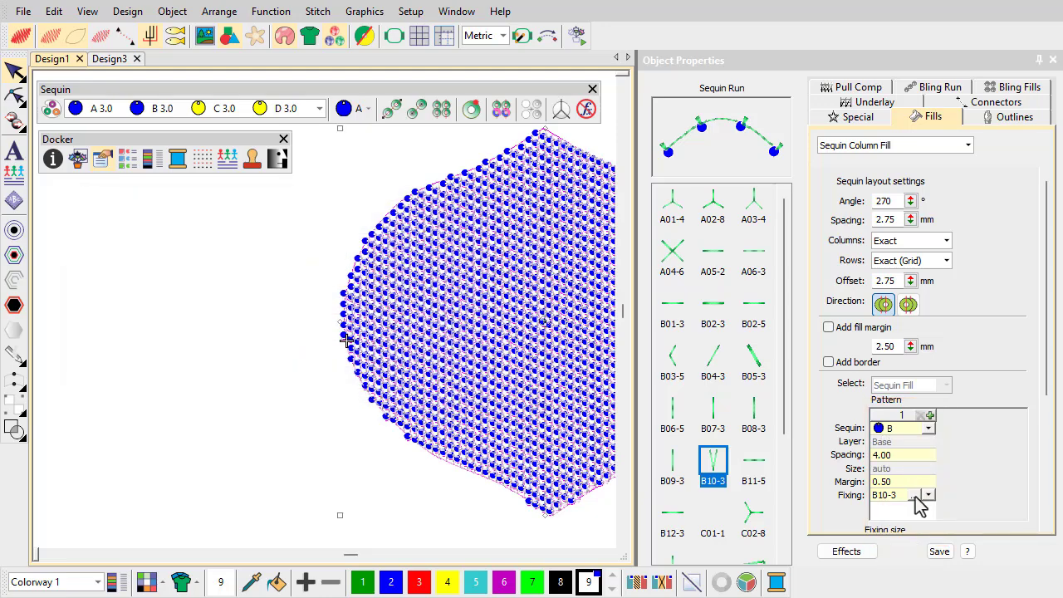
{"action": "left_click", "coordinate": [915, 496]}
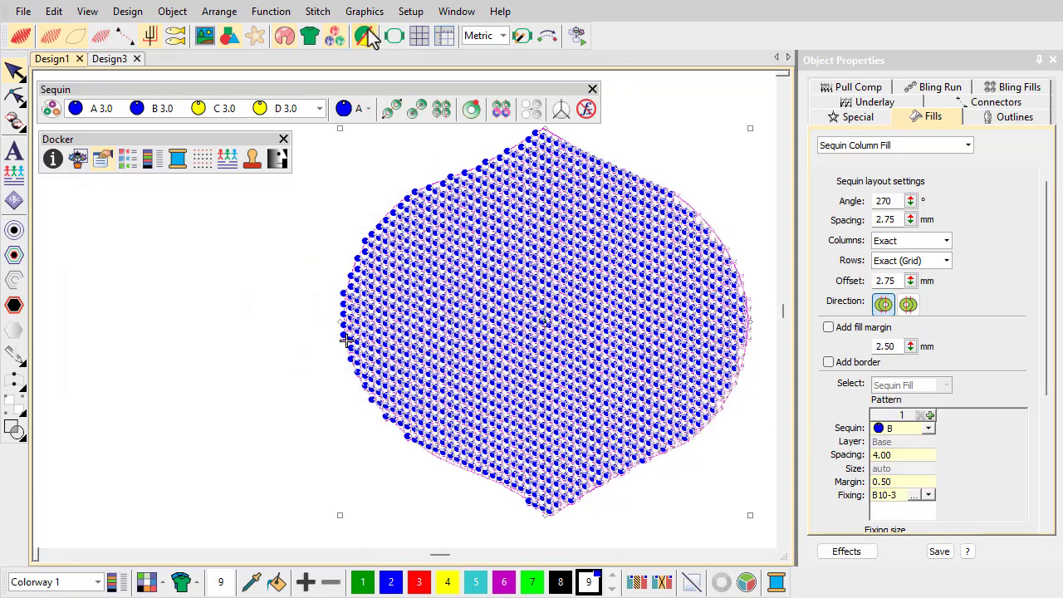
{"action": "left_click", "coordinate": [368, 30]}
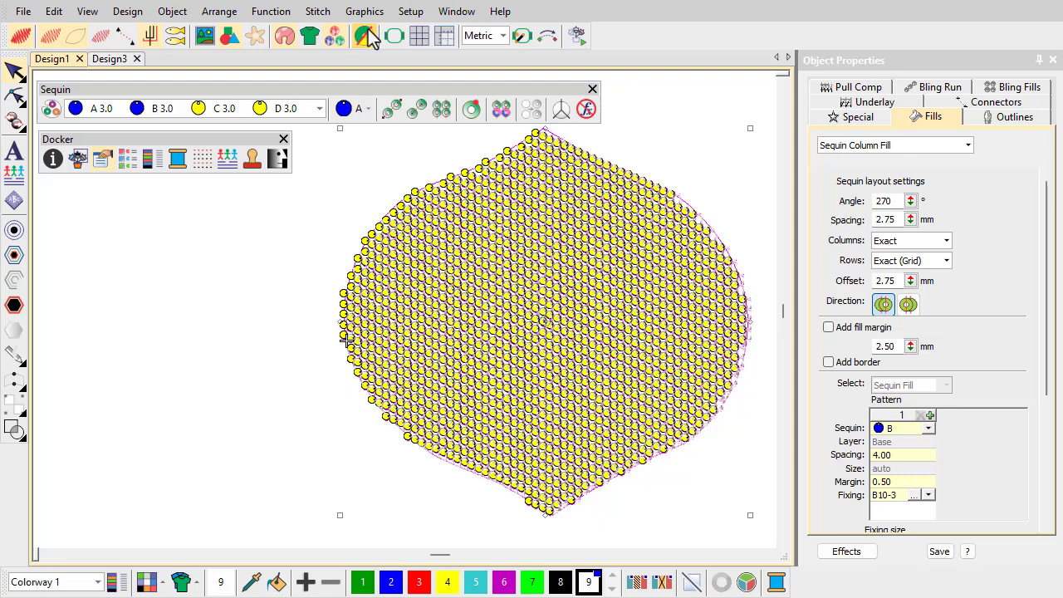
{"action": "left_click", "coordinate": [368, 29]}
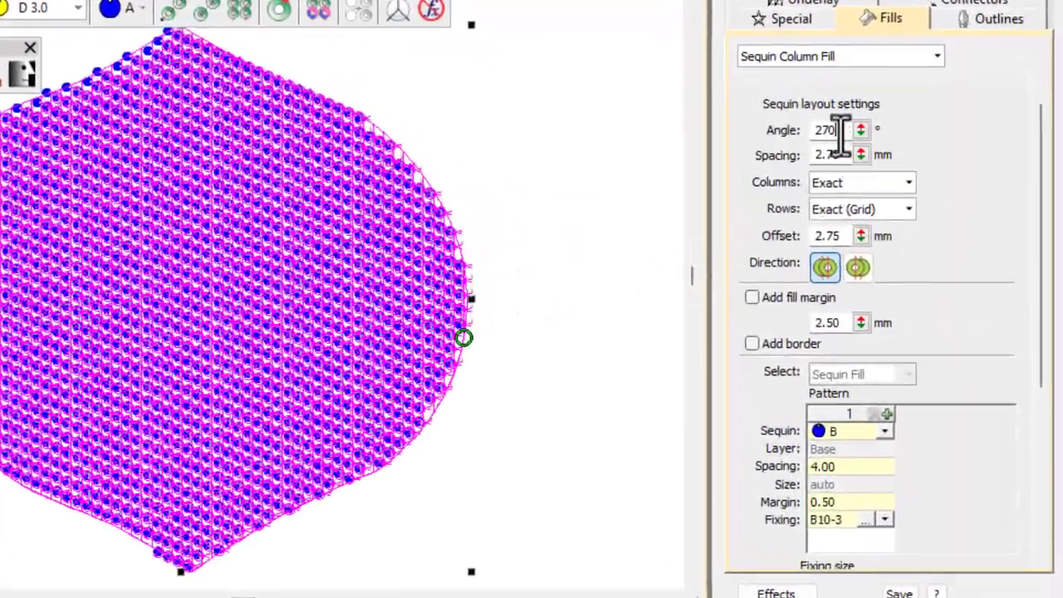
Set the sequin fill angle to -90°, row offset 0 and row spacing 2.00 mm
{"action": "double_click", "coordinate": [841, 131]}
{"action": "type", "text": "-90"}
{"action": "key", "text": "Return"}
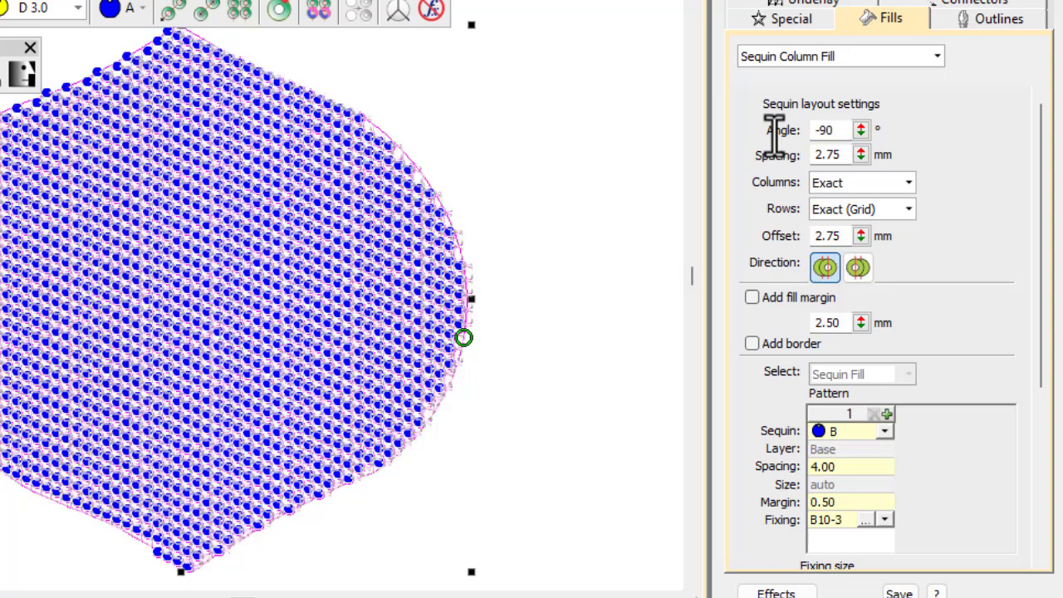
{"action": "double_click", "coordinate": [829, 236]}
{"action": "type", "text": "0"}
{"action": "key", "text": "Return"}
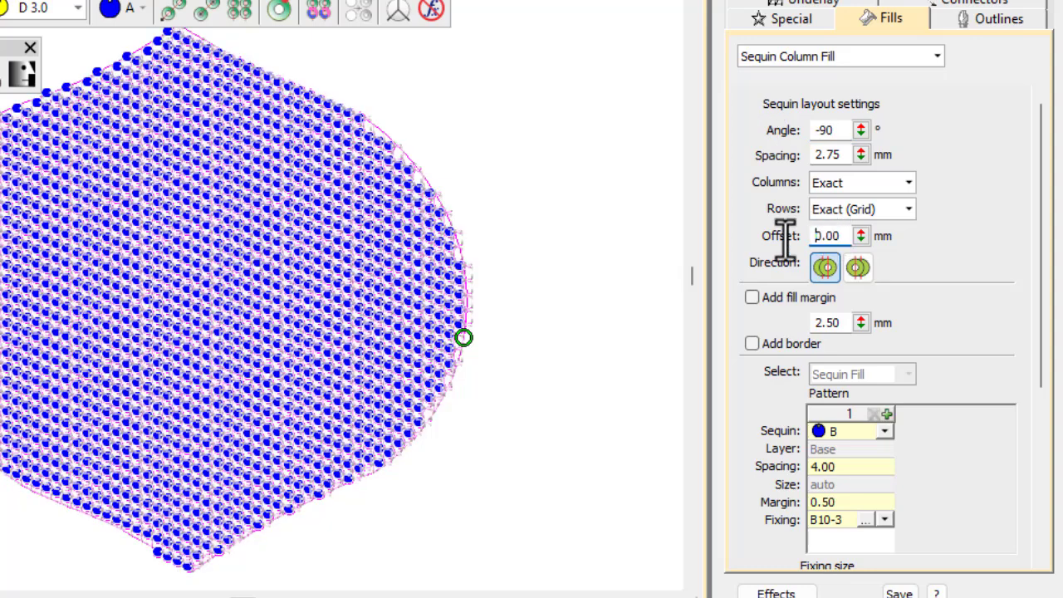
{"action": "double_click", "coordinate": [829, 154]}
{"action": "type", "text": "2"}
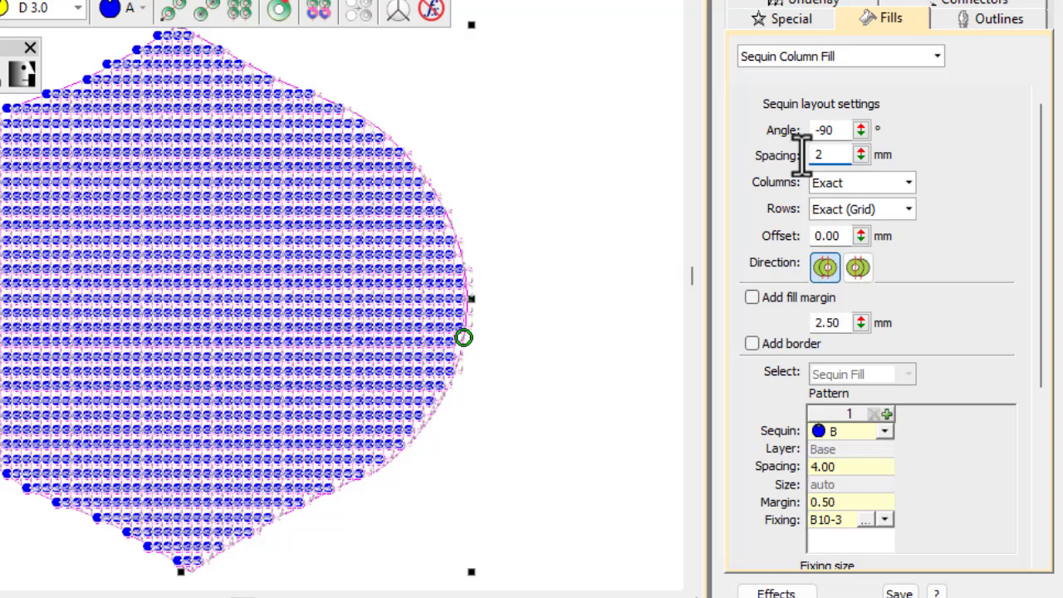
{"action": "key", "text": "Return"}
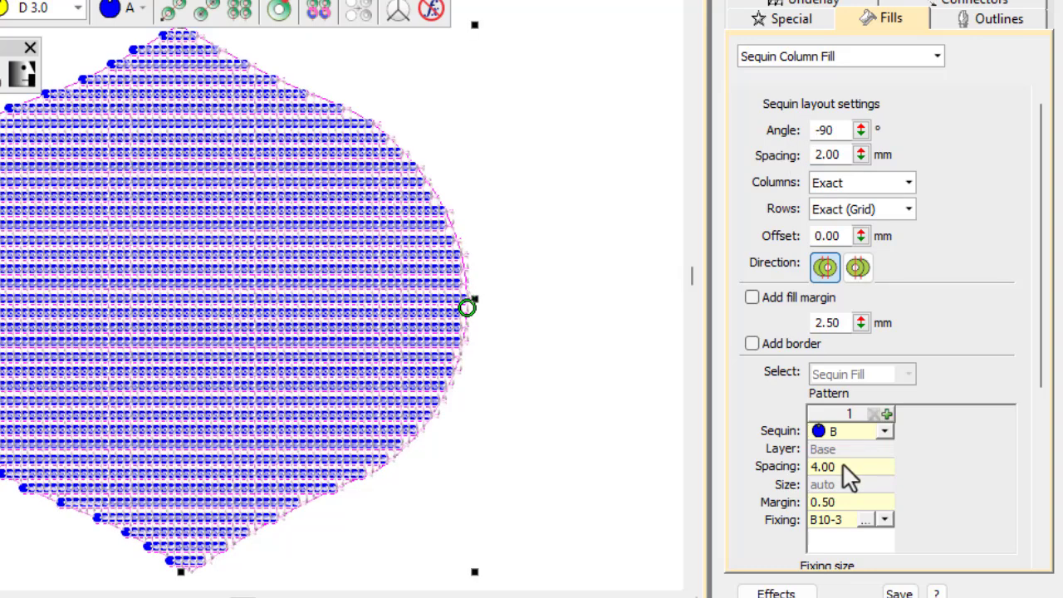
Set pattern spacing to 2 and reverse the sequin laying direction
{"action": "left_click_drag", "start_coordinate": [844, 468], "coordinate": [786, 466]}
{"action": "type", "text": "2"}
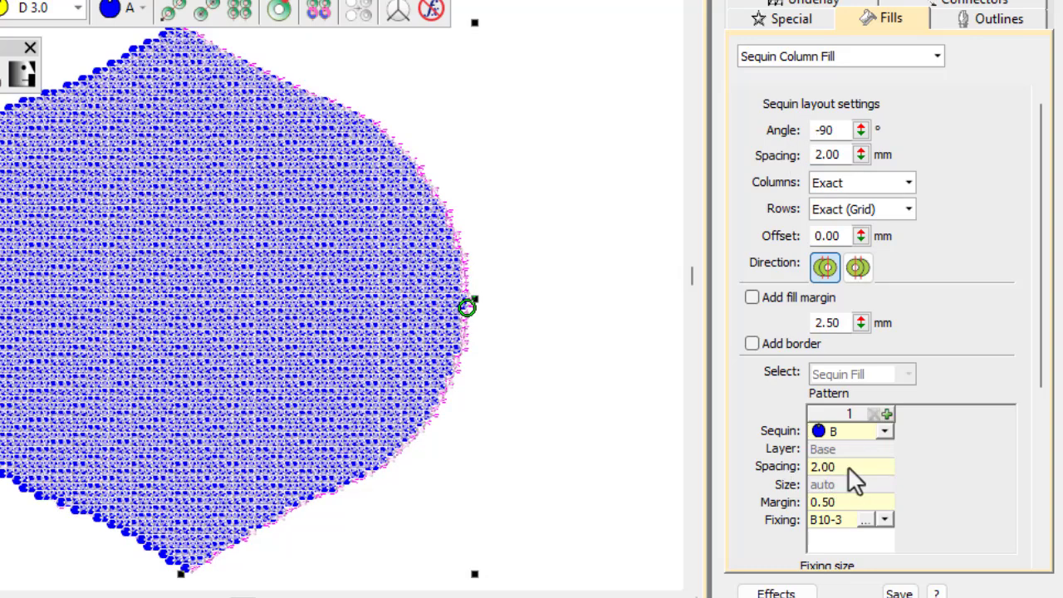
{"action": "left_click_drag", "start_coordinate": [1043, 391], "coordinate": [1052, 563]}
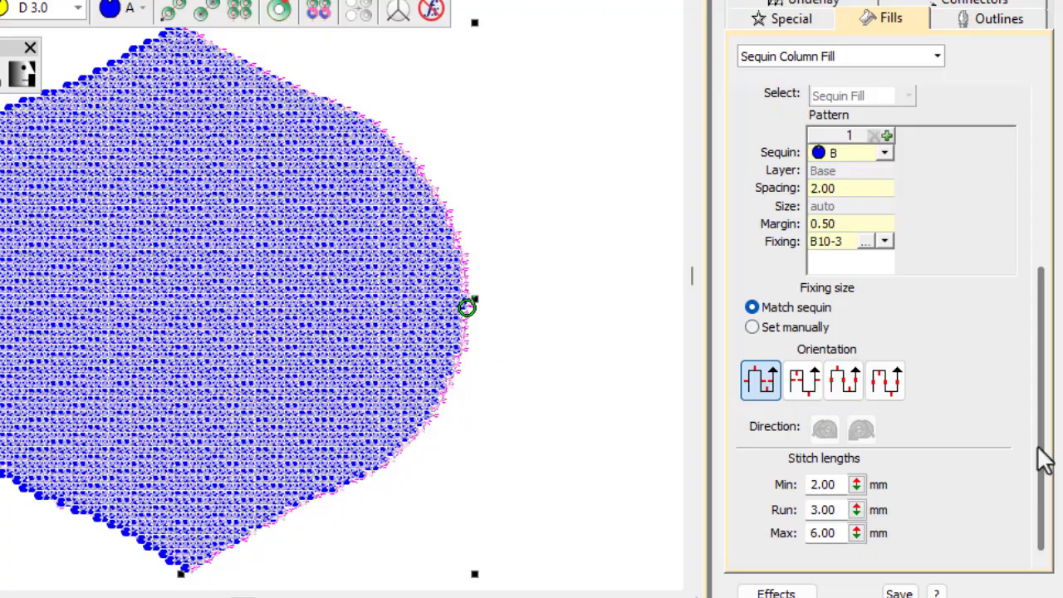
{"action": "left_click_drag", "start_coordinate": [1039, 457], "coordinate": [1061, 274]}
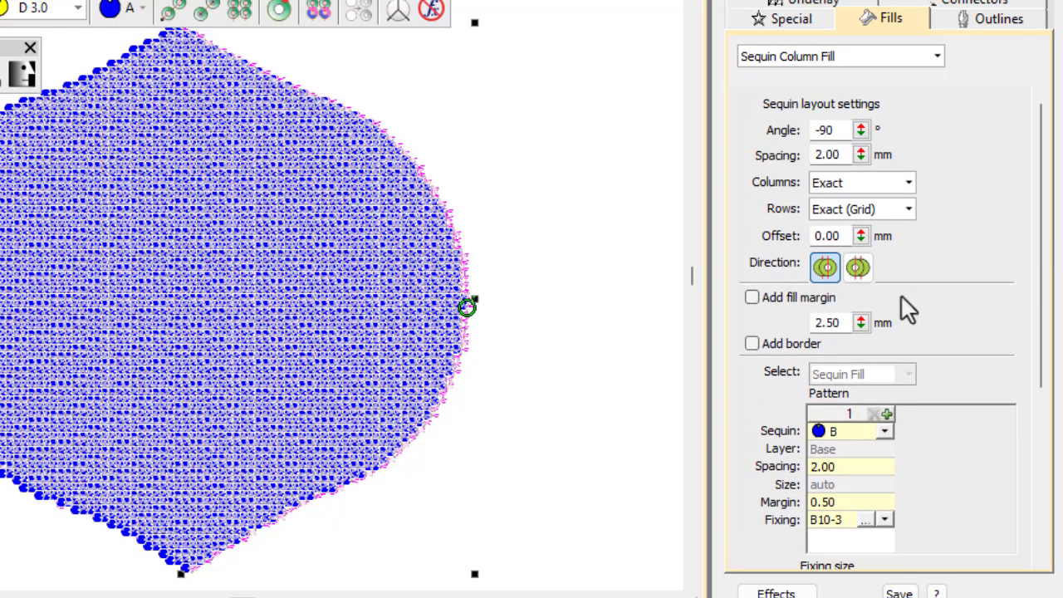
{"action": "left_click", "coordinate": [856, 269]}
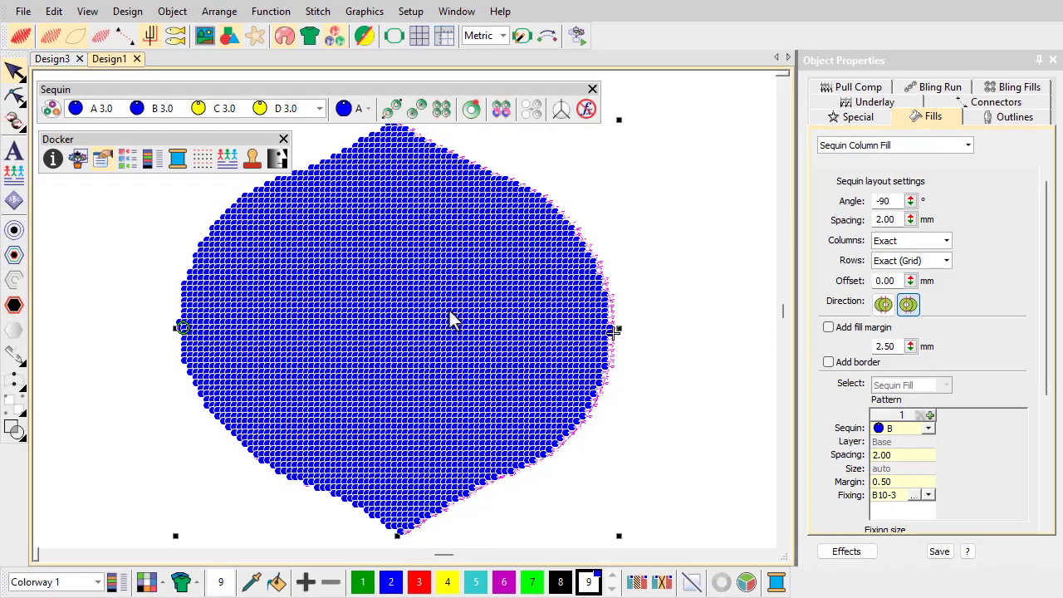
Play back the design's stitching sequence with the Stitch Player
{"action": "left_click", "coordinate": [576, 35]}
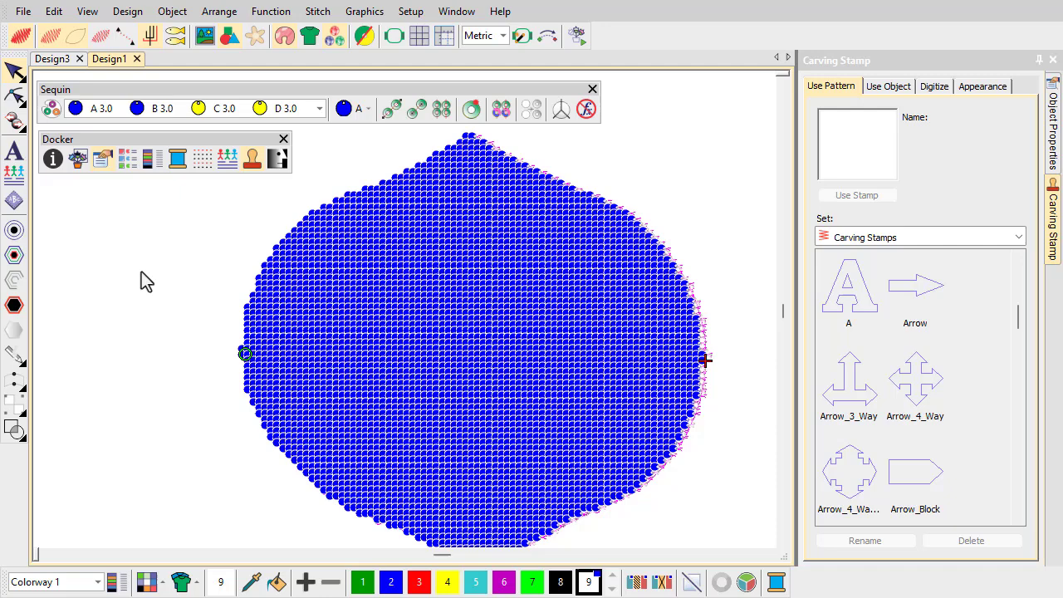
Stamp the letter A carving stamp inside the blue sequin fill
{"action": "left_click", "coordinate": [20, 37]}
{"action": "left_click", "coordinate": [161, 38]}
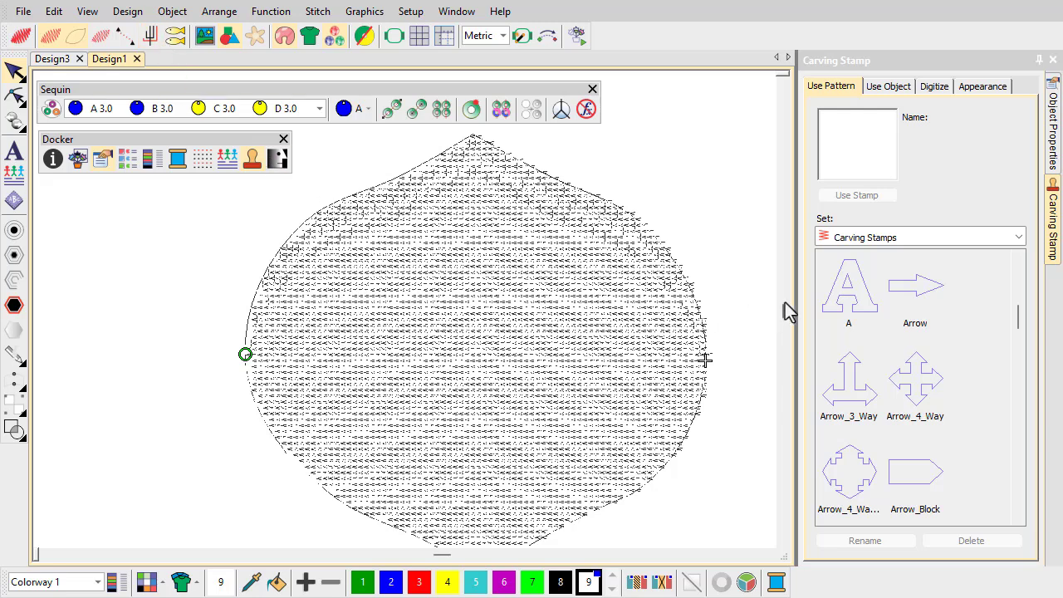
{"action": "left_click", "coordinate": [838, 298]}
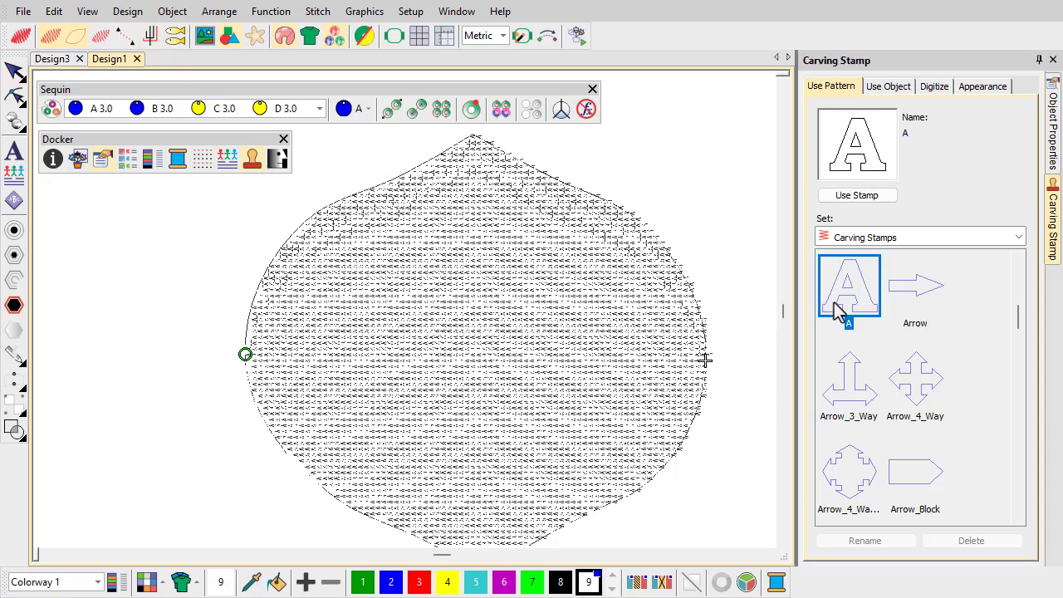
{"action": "left_click", "coordinate": [351, 454]}
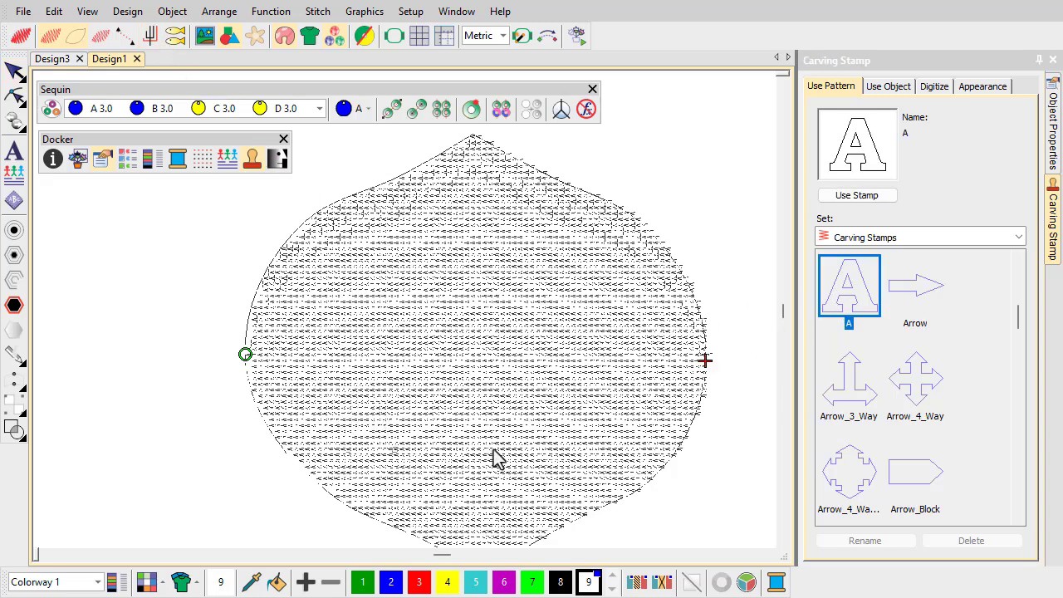
{"action": "left_click", "coordinate": [592, 453]}
Fill the carved letter A with yellow sequin D, then preview the reverse and flip back
{"action": "left_click", "coordinate": [149, 36]}
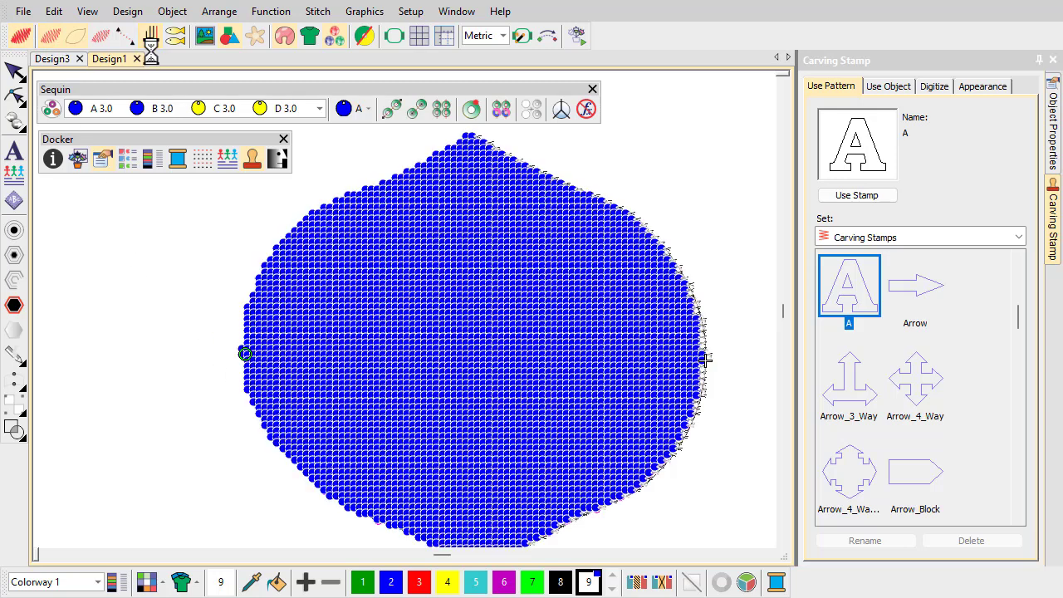
{"action": "left_click", "coordinate": [497, 116]}
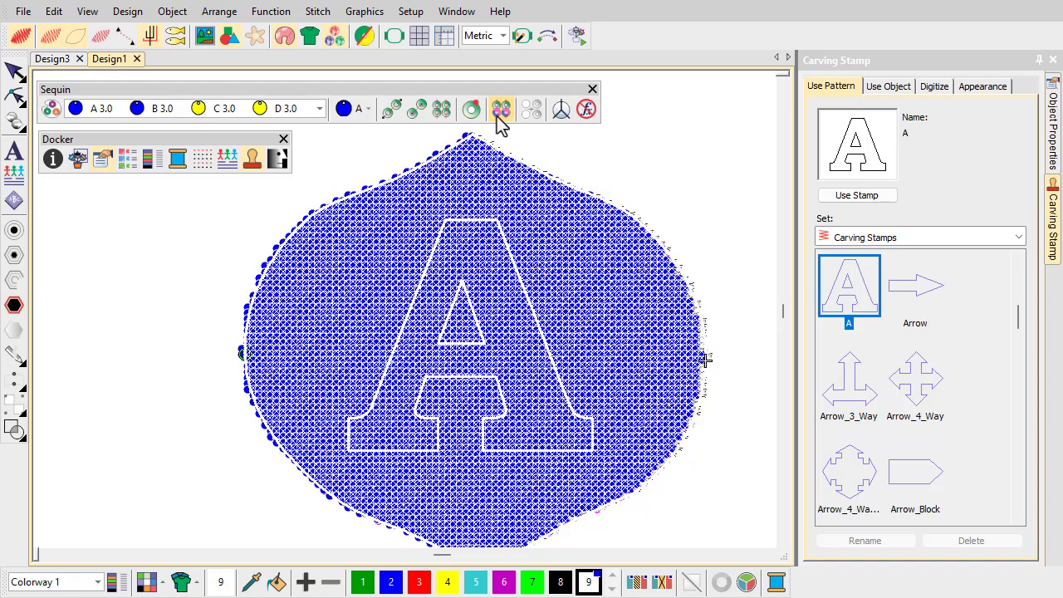
{"action": "right_click", "coordinate": [484, 256]}
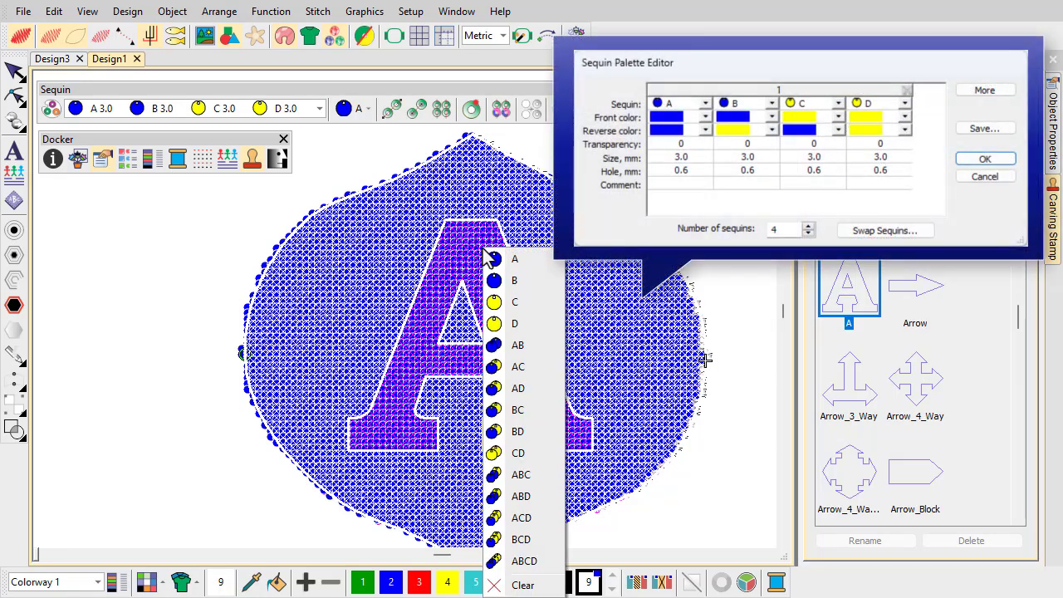
{"action": "left_click", "coordinate": [511, 326]}
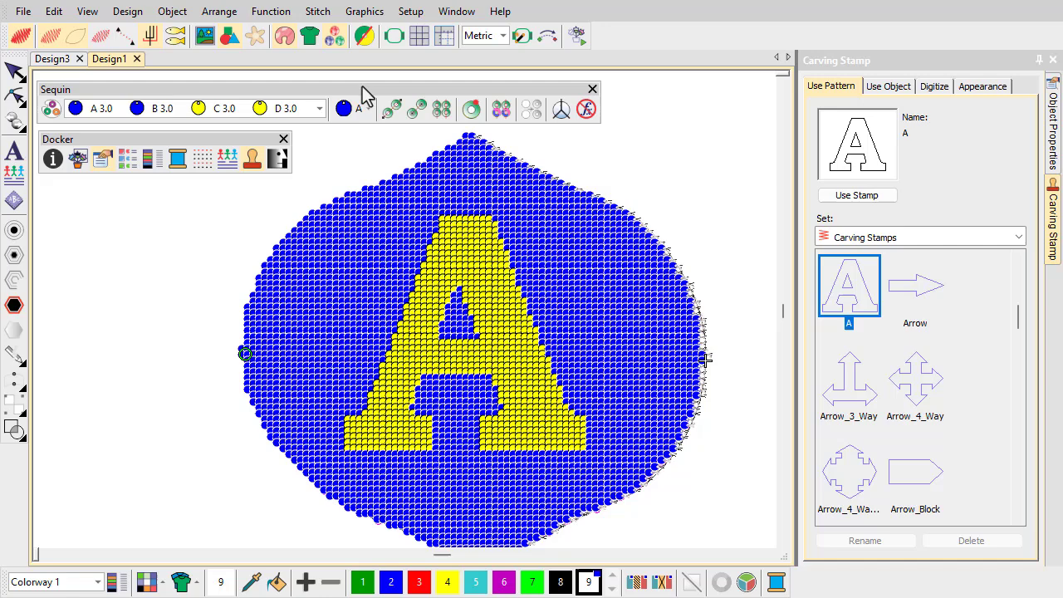
{"action": "left_click", "coordinate": [364, 36]}
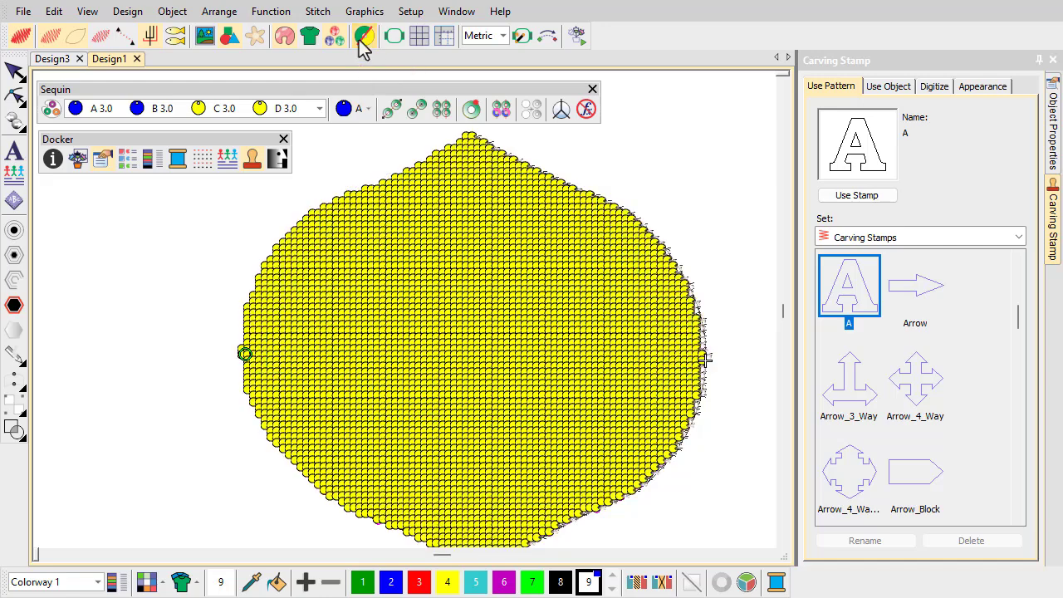
{"action": "left_click", "coordinate": [361, 39]}
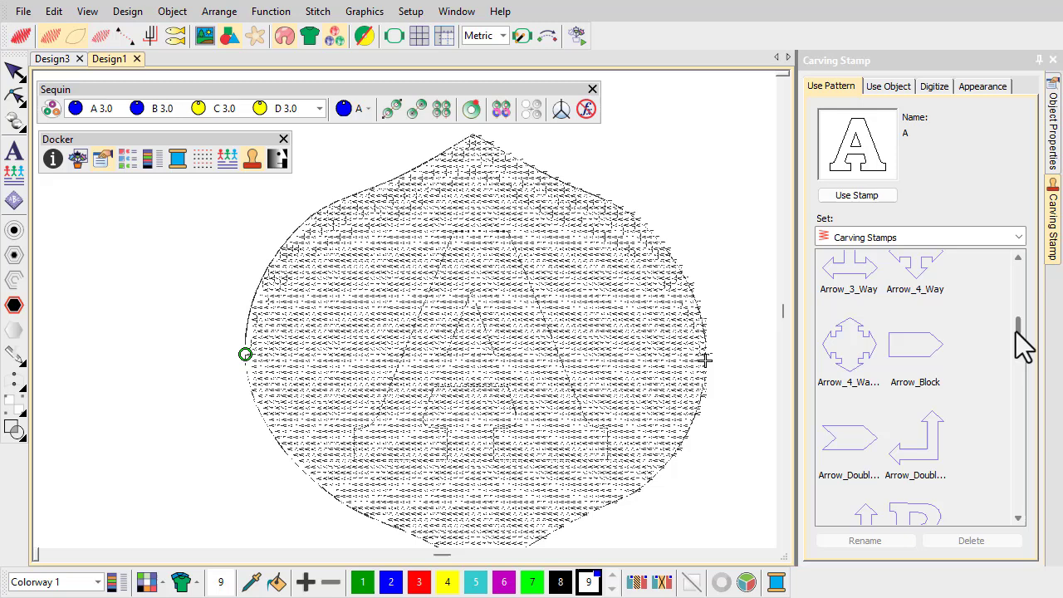
{"action": "scroll", "coordinate": [1016, 331], "scroll_direction": "down", "scroll_amount": 2}
Stamp a large letter B across the shape, nudge it right, and regenerate stitches
{"action": "left_click", "coordinate": [919, 407]}
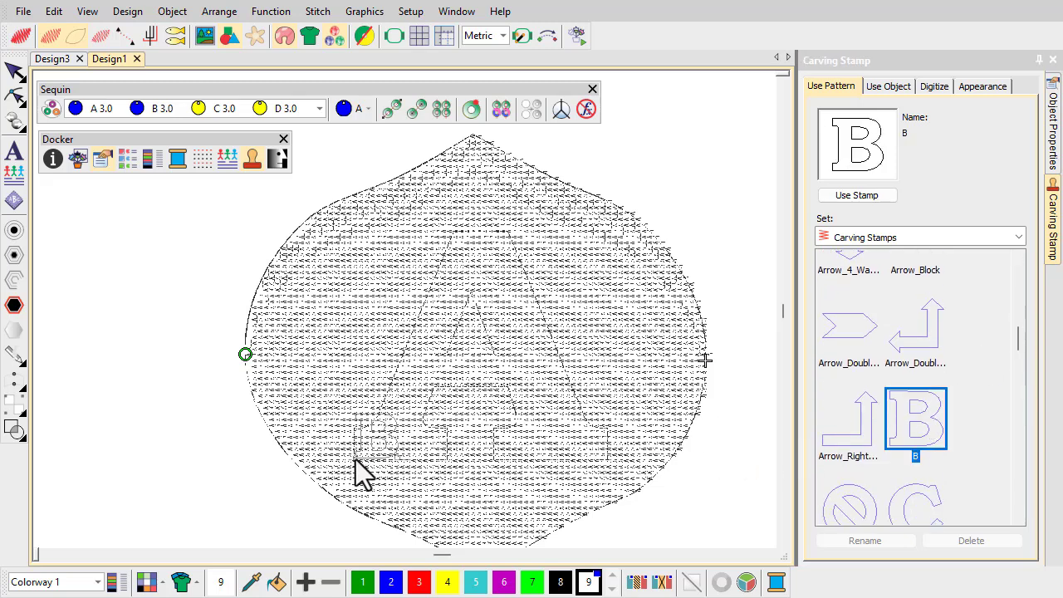
{"action": "left_click_drag", "start_coordinate": [355, 459], "coordinate": [571, 446]}
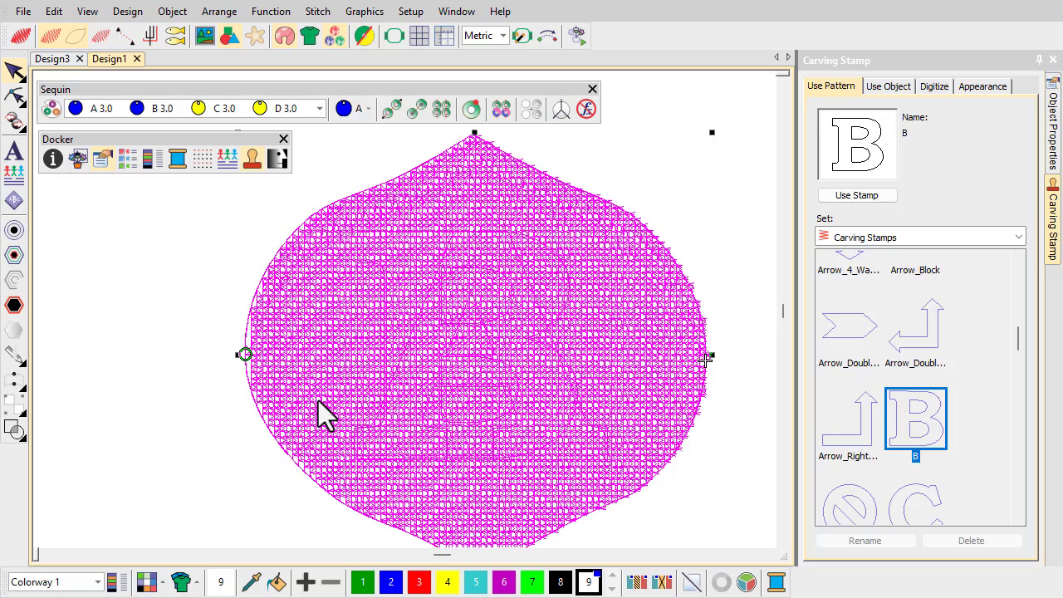
{"action": "left_click", "coordinate": [15, 96]}
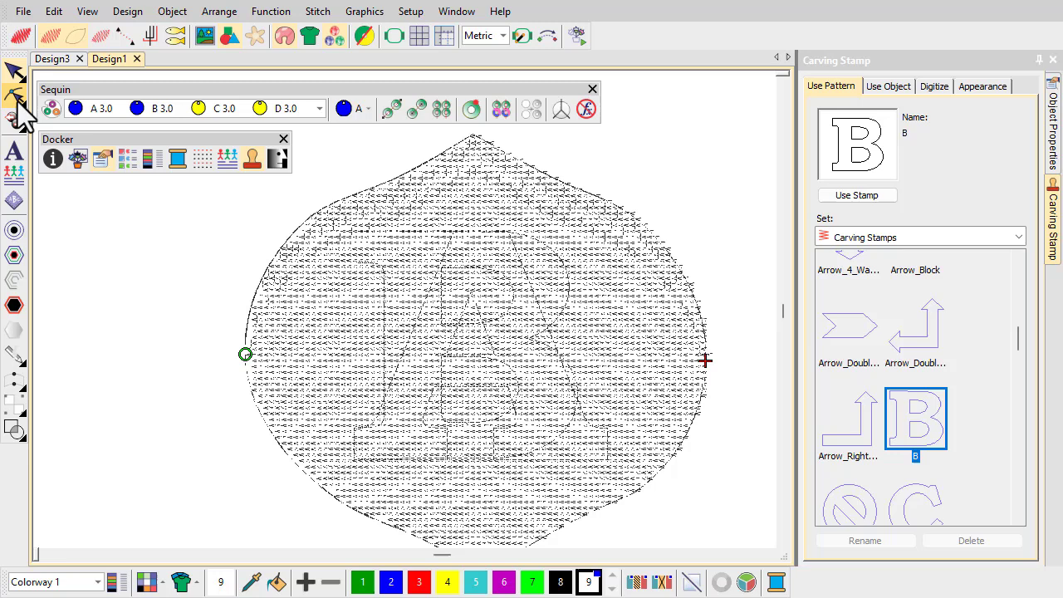
{"action": "left_click", "coordinate": [465, 349]}
{"action": "left_click_drag", "start_coordinate": [465, 349], "coordinate": [478, 347]}
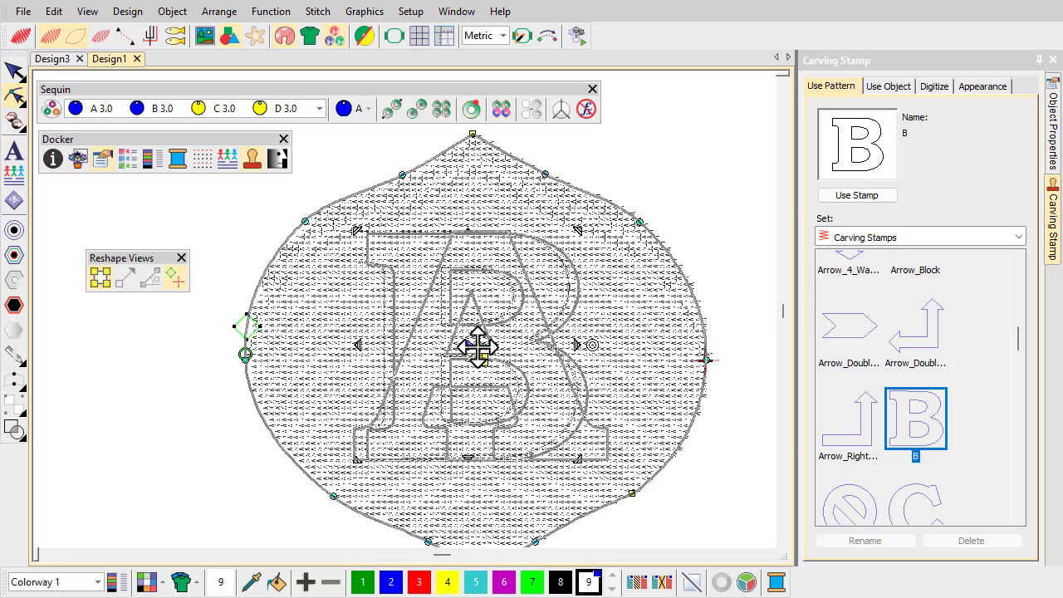
{"action": "key", "text": "Escape"}
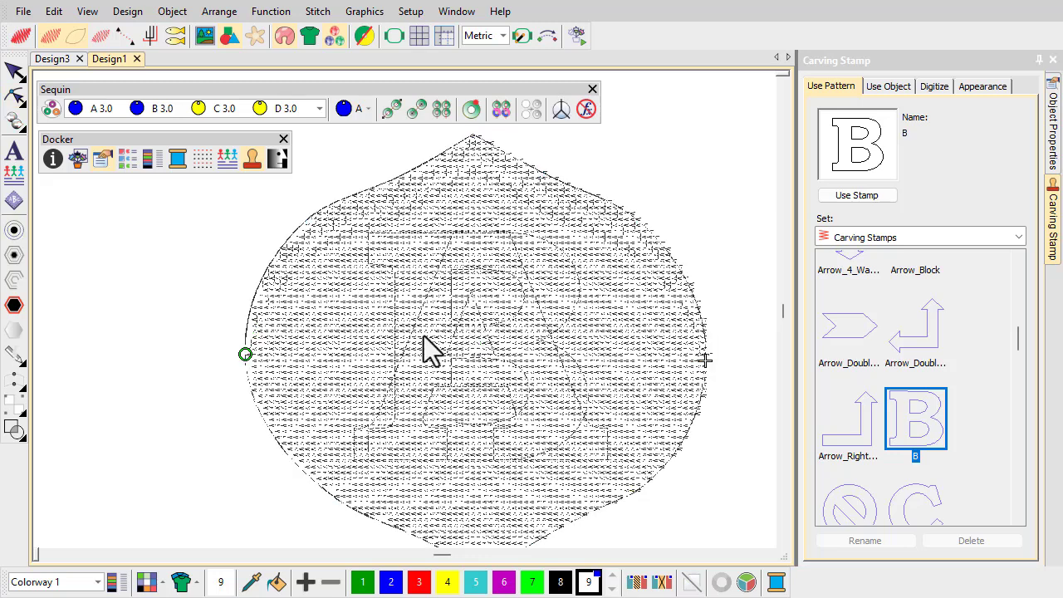
{"action": "left_click", "coordinate": [21, 40]}
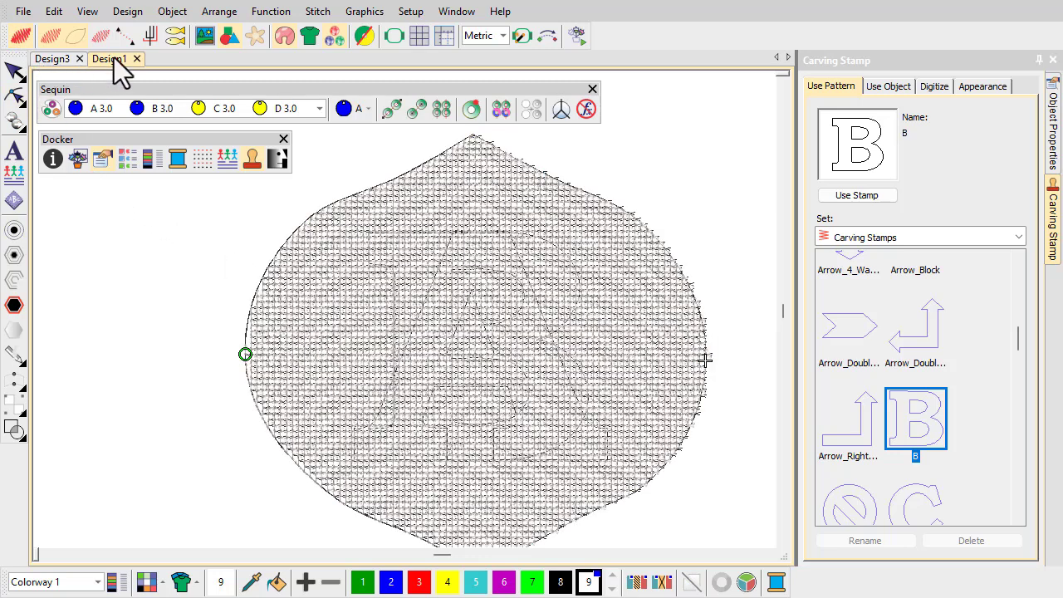
Assign sequin B to the two letter-B-only regions, then preview the reverse and flip back
{"action": "left_click", "coordinate": [152, 43]}
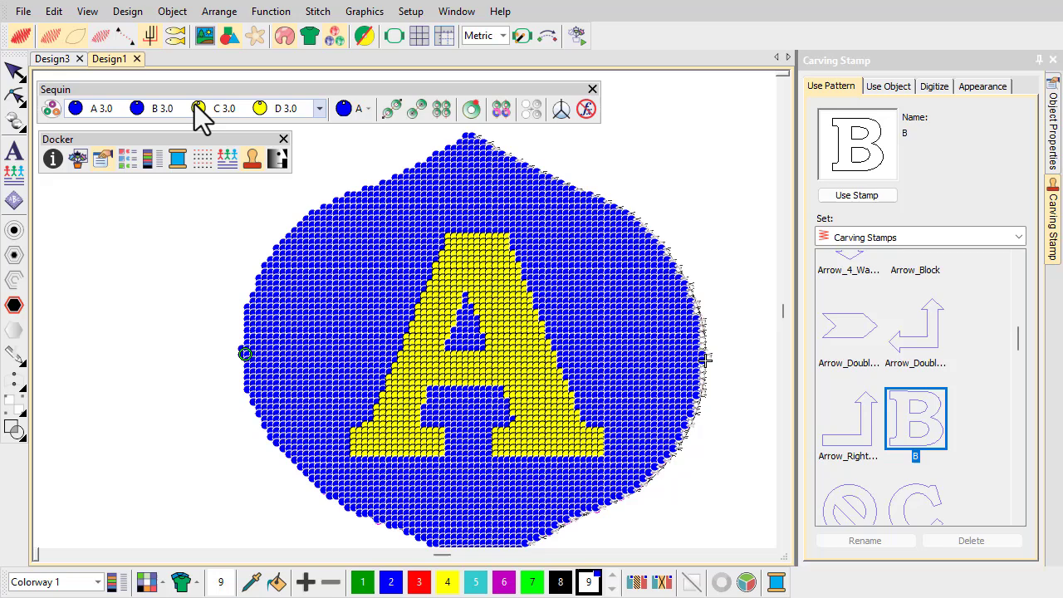
{"action": "left_click", "coordinate": [494, 115]}
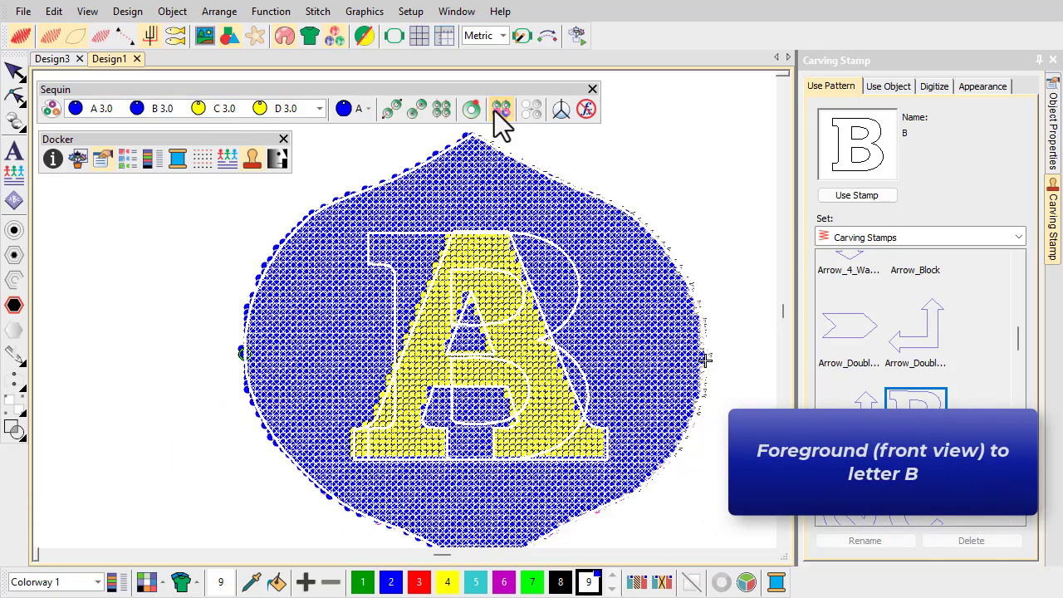
{"action": "left_click", "coordinate": [410, 255]}
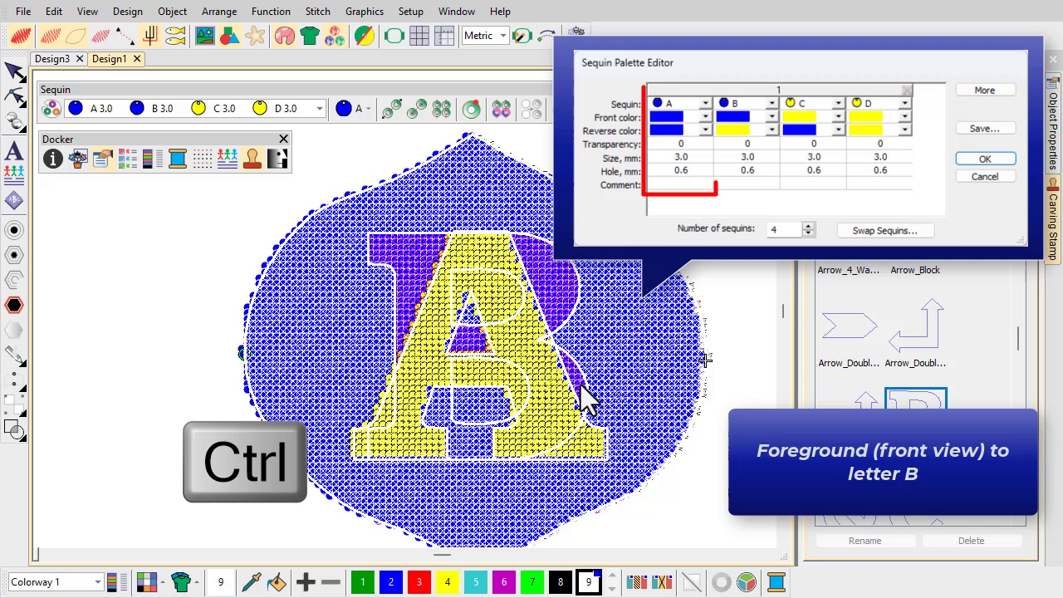
{"action": "left_click", "coordinate": [475, 455], "text": "ctrl"}
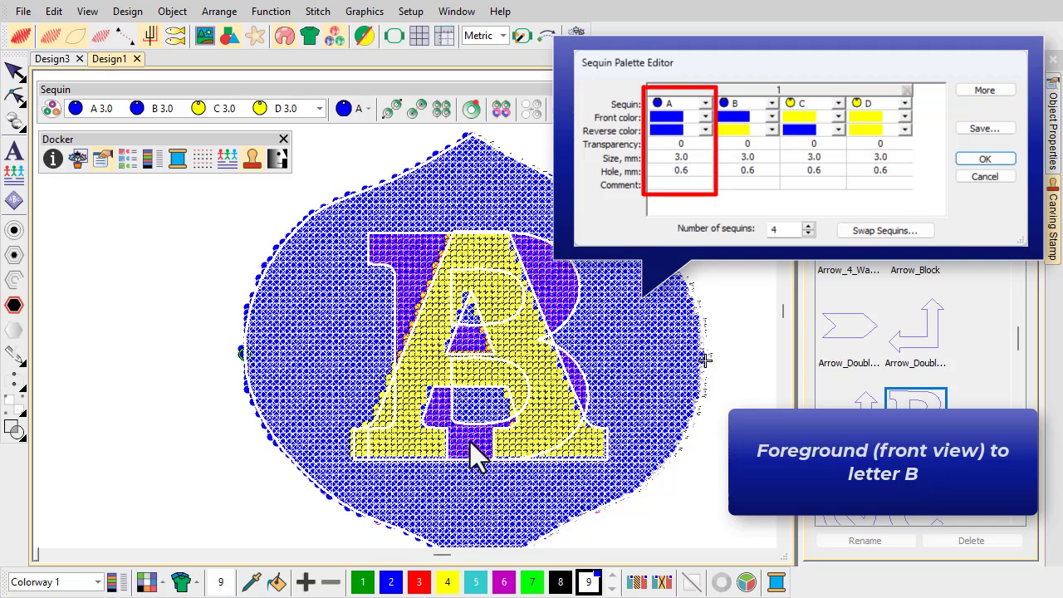
{"action": "right_click", "coordinate": [470, 442]}
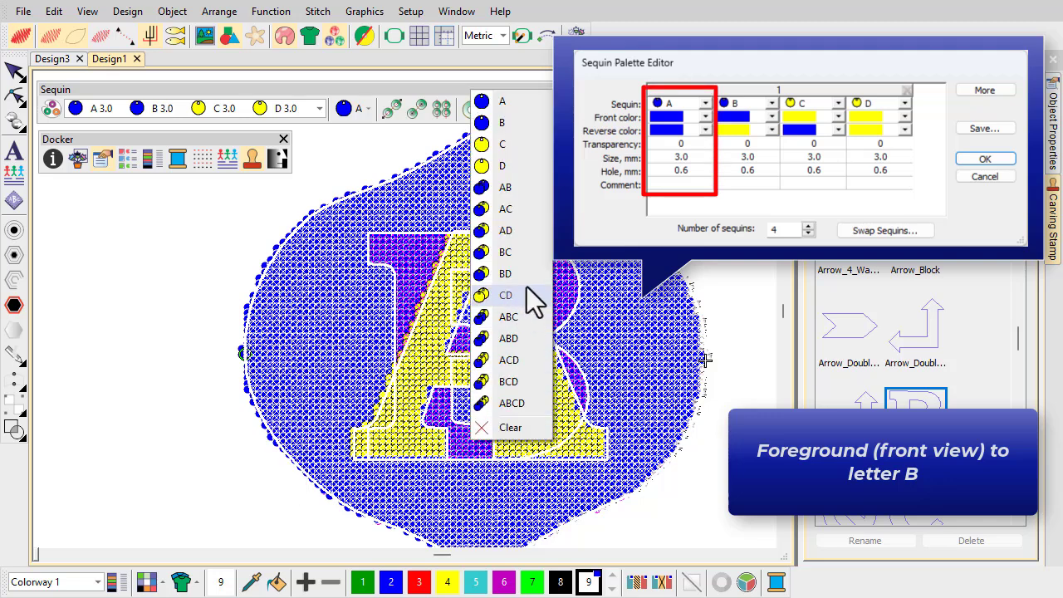
{"action": "left_click", "coordinate": [530, 123]}
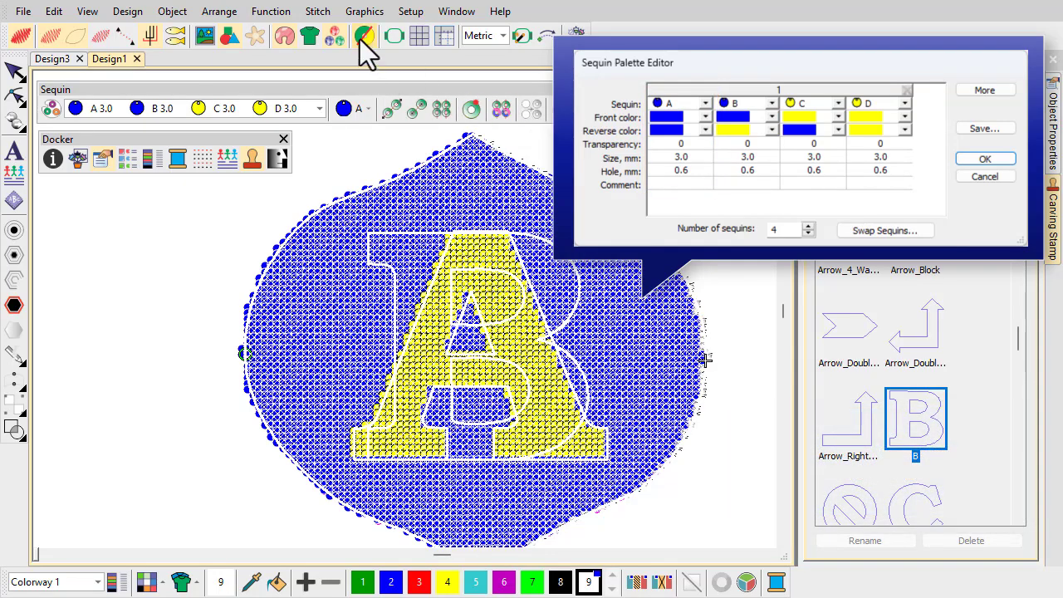
{"action": "left_click", "coordinate": [359, 39]}
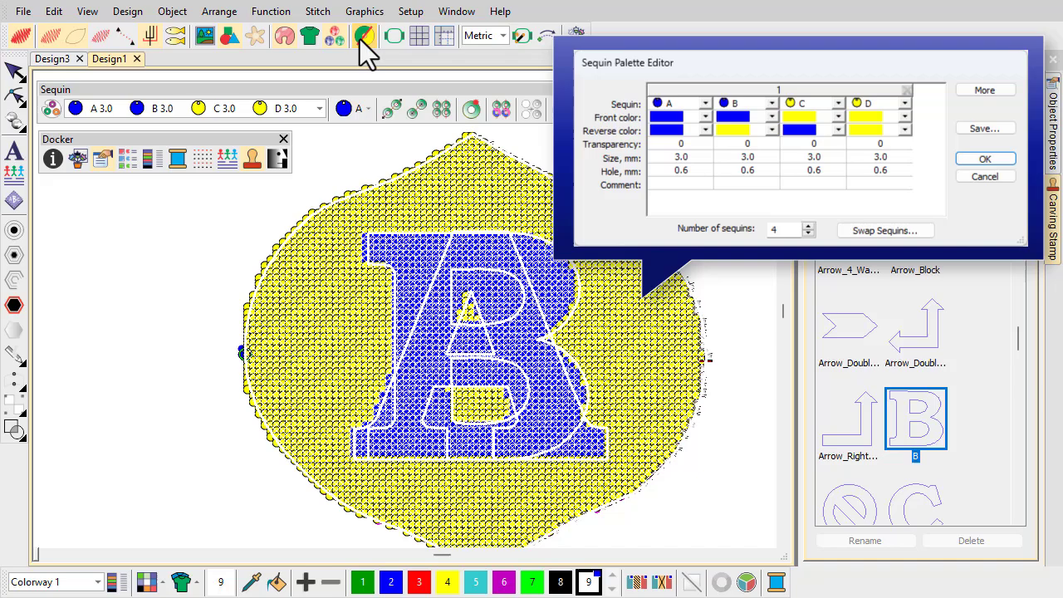
{"action": "left_click", "coordinate": [360, 39]}
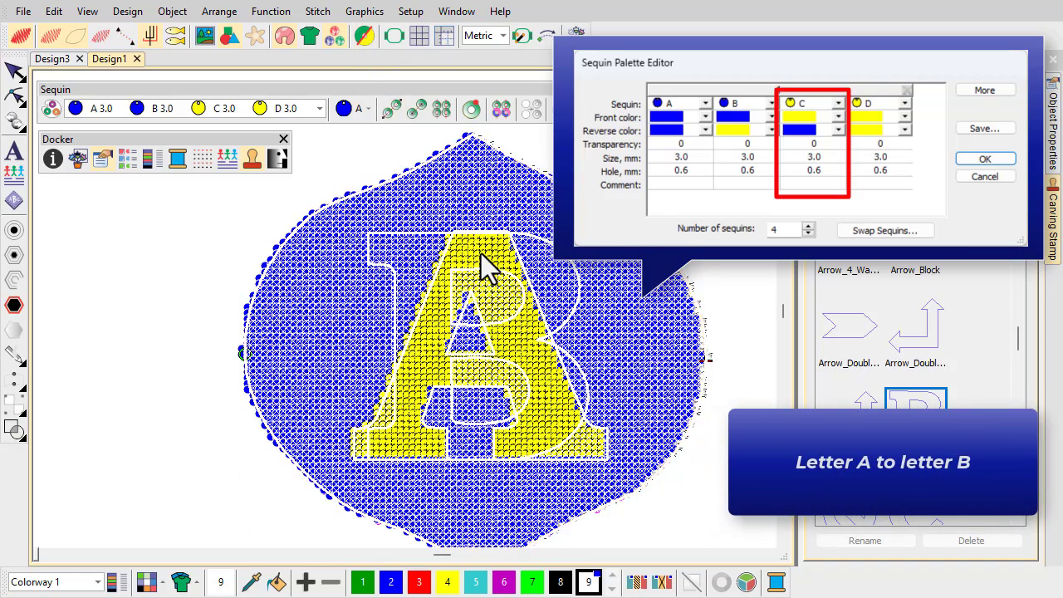
Assign sequin C to the A–B overlap and check its reverse side
{"action": "right_click", "coordinate": [481, 253]}
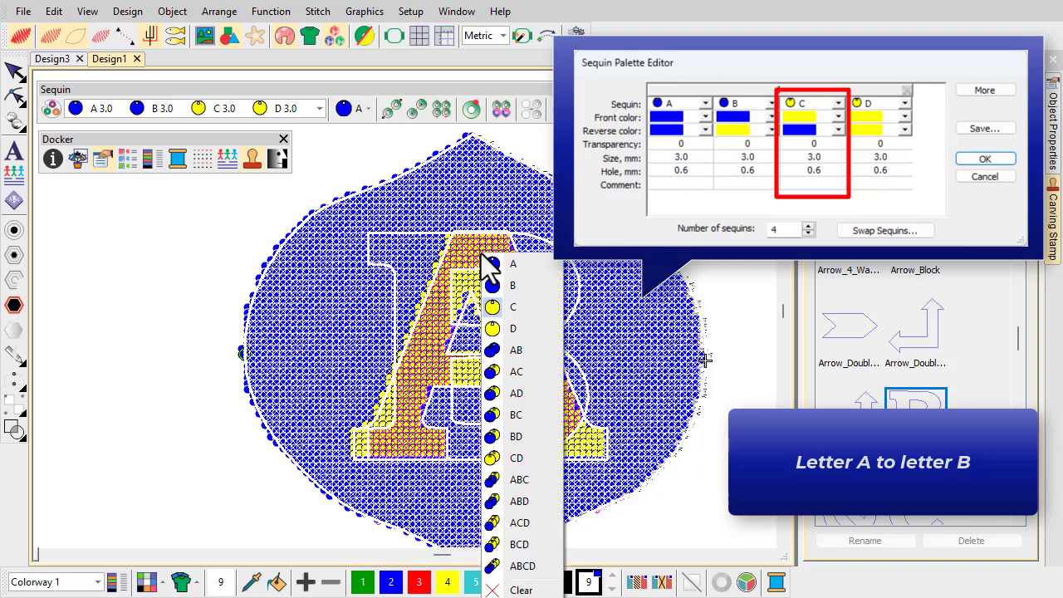
{"action": "left_click", "coordinate": [493, 307]}
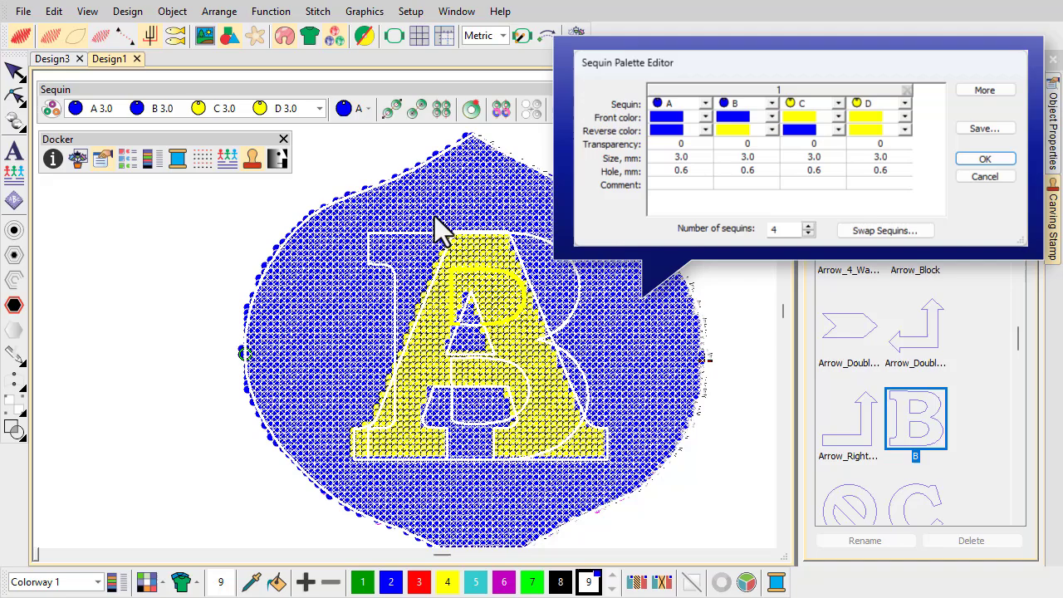
{"action": "left_click", "coordinate": [366, 39]}
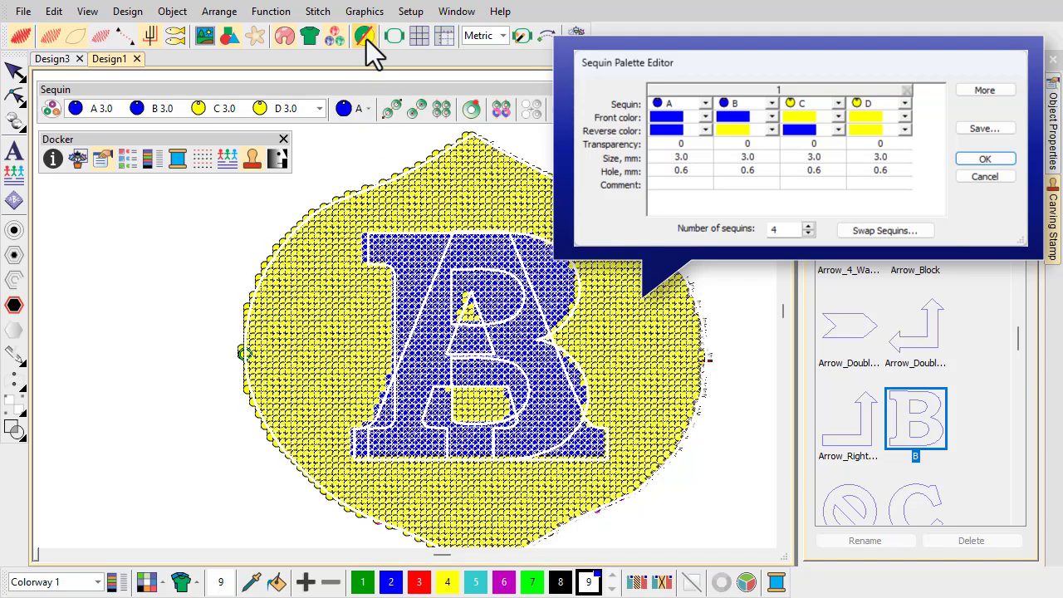
{"action": "left_click", "coordinate": [366, 39]}
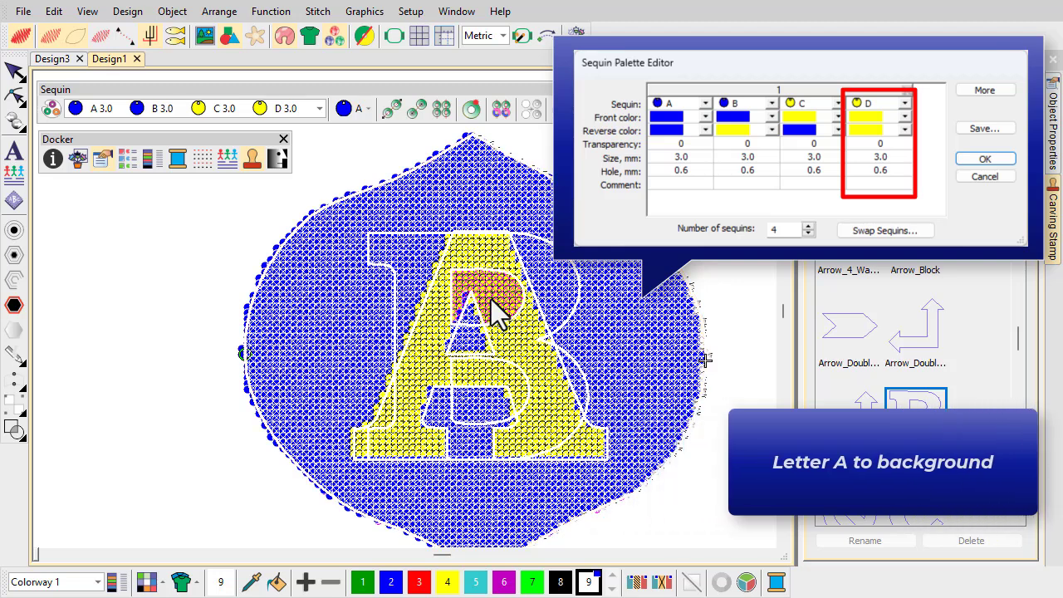
Assign all-yellow sequin D to the three A-only regions
{"action": "left_click", "coordinate": [492, 371]}
{"action": "left_click", "coordinate": [594, 446]}
{"action": "left_click", "coordinate": [387, 418]}
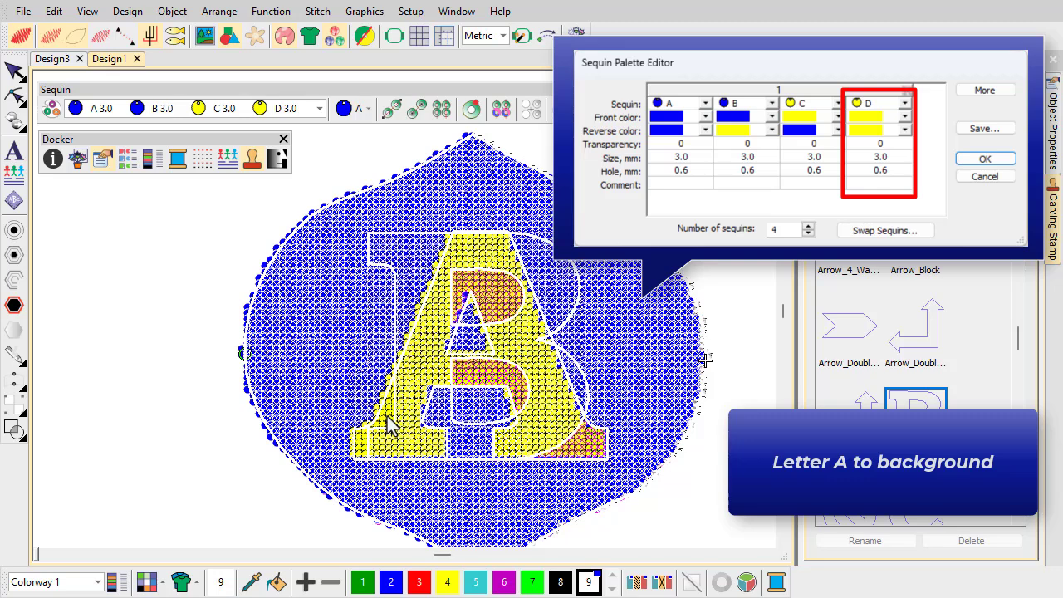
{"action": "right_click", "coordinate": [387, 416]}
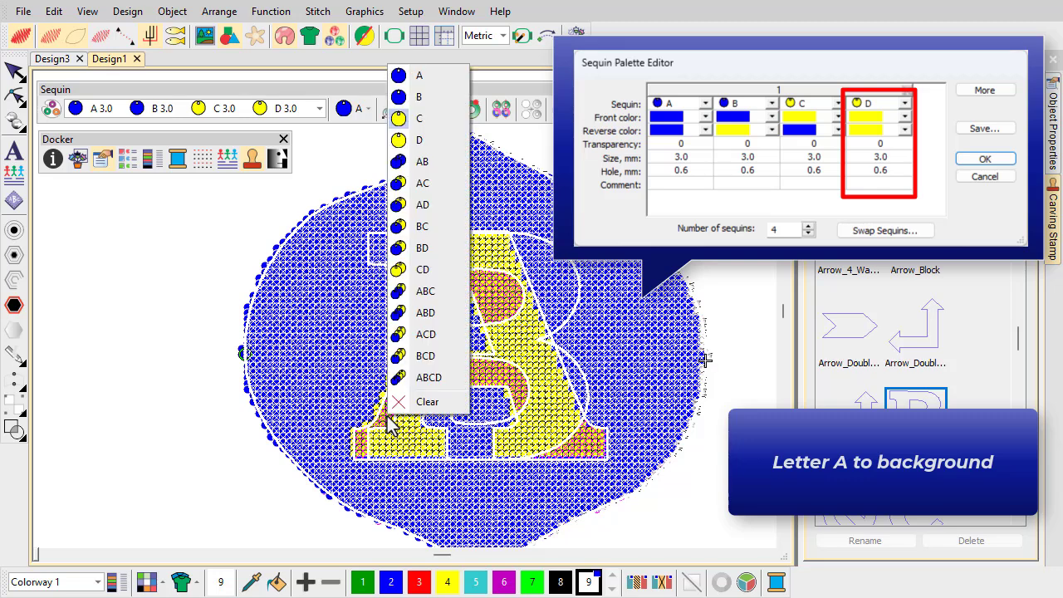
{"action": "left_click", "coordinate": [422, 141]}
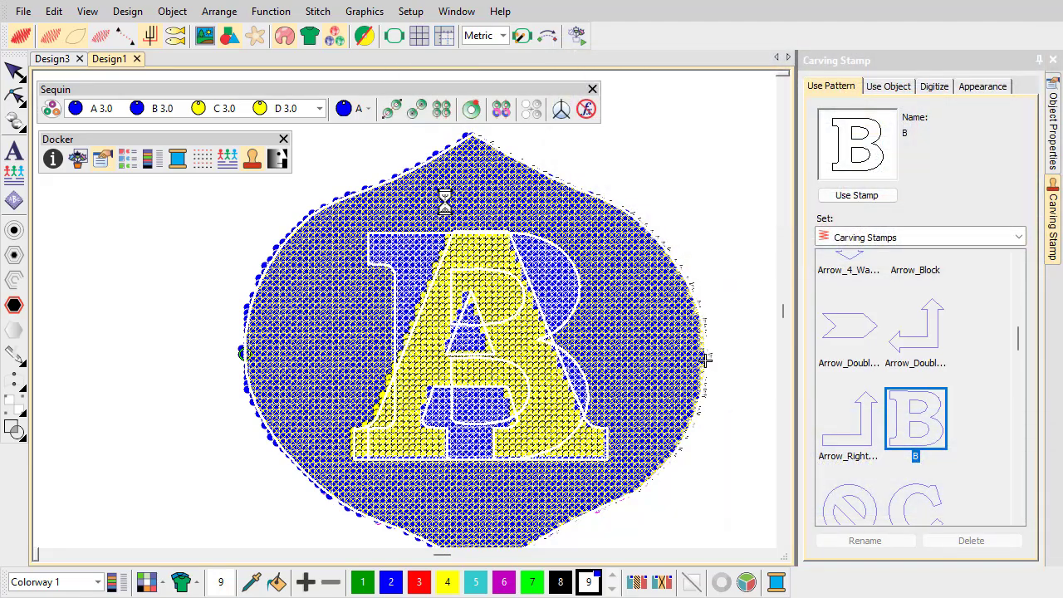
Show solid sequins and flip them to reveal the blue B on yellow
{"action": "left_click", "coordinate": [358, 40]}
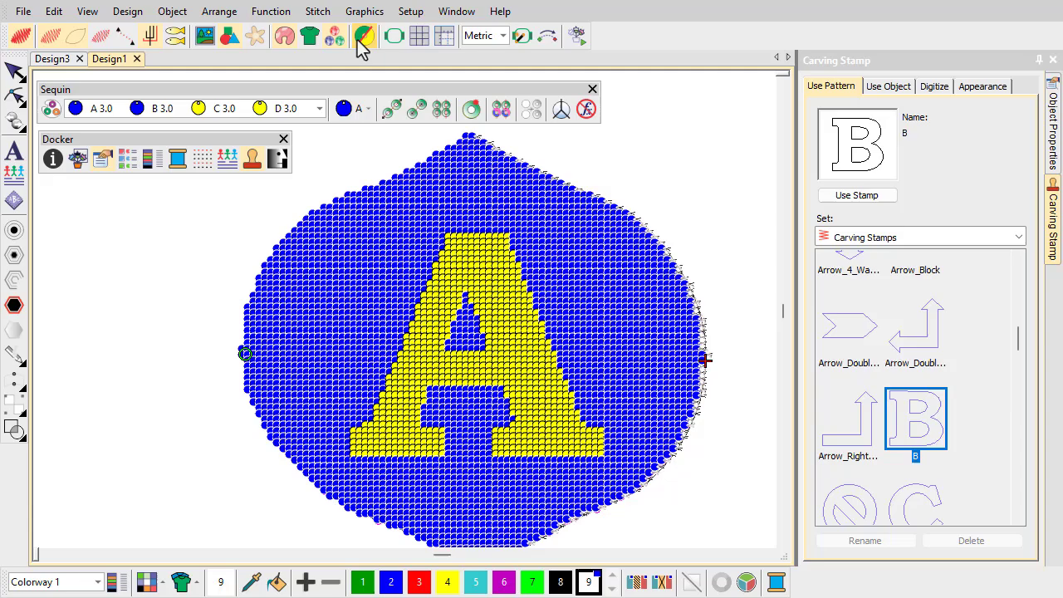
{"action": "left_click", "coordinate": [357, 40]}
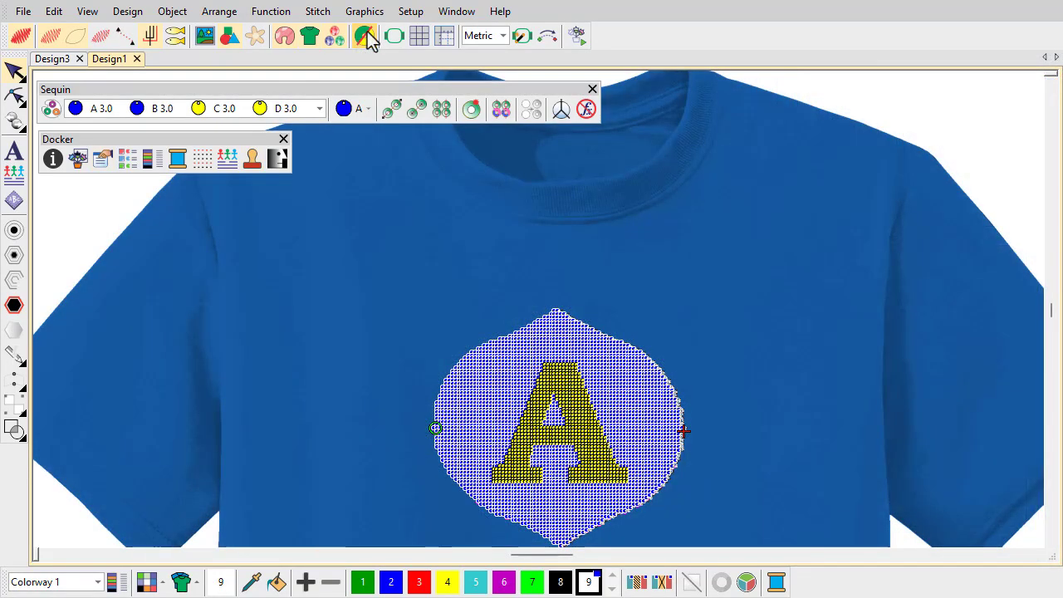
{"action": "left_click", "coordinate": [368, 34]}
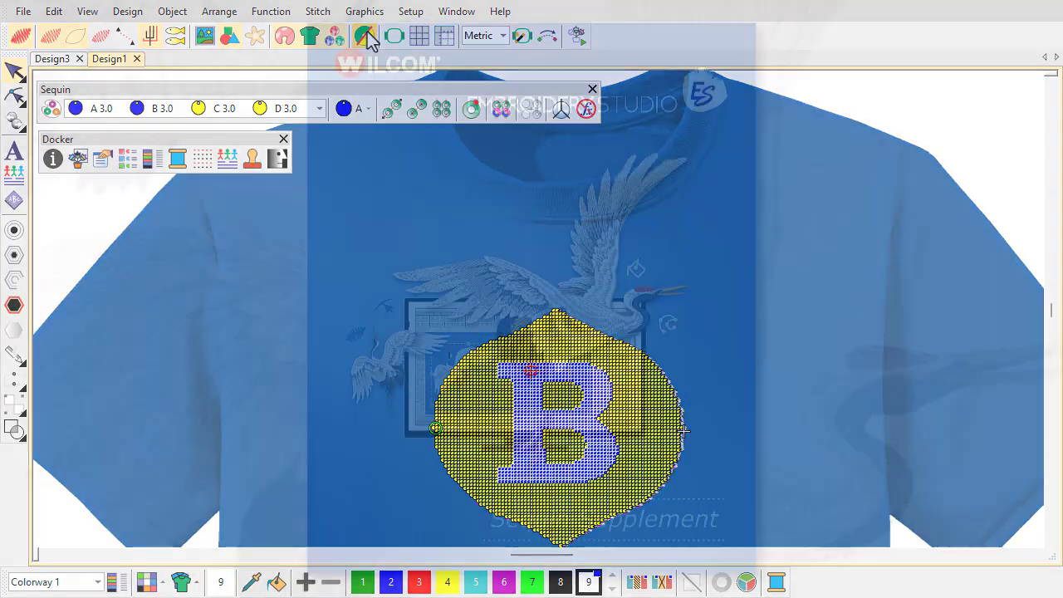